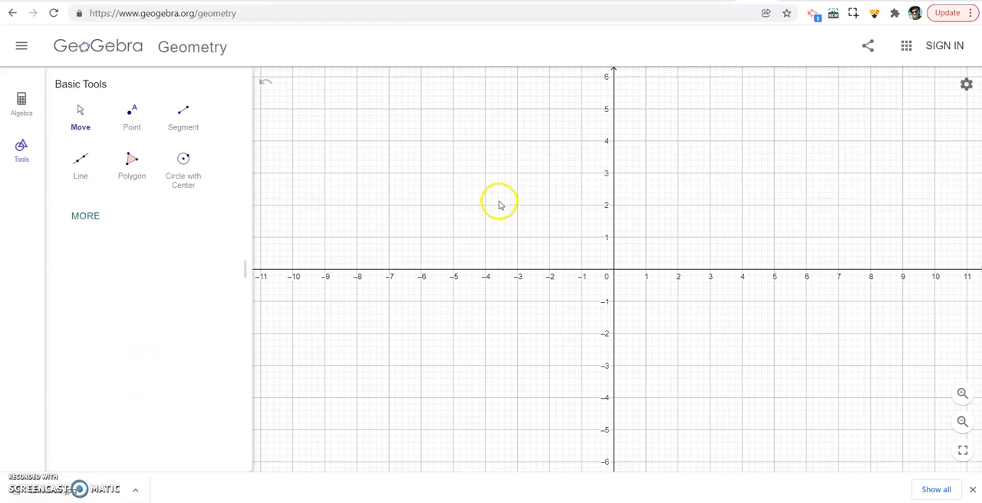
- Hide the coordinate axes and set the grid to none so the drawing area is blank
{"action": "left_click", "coordinate": [966, 89]}
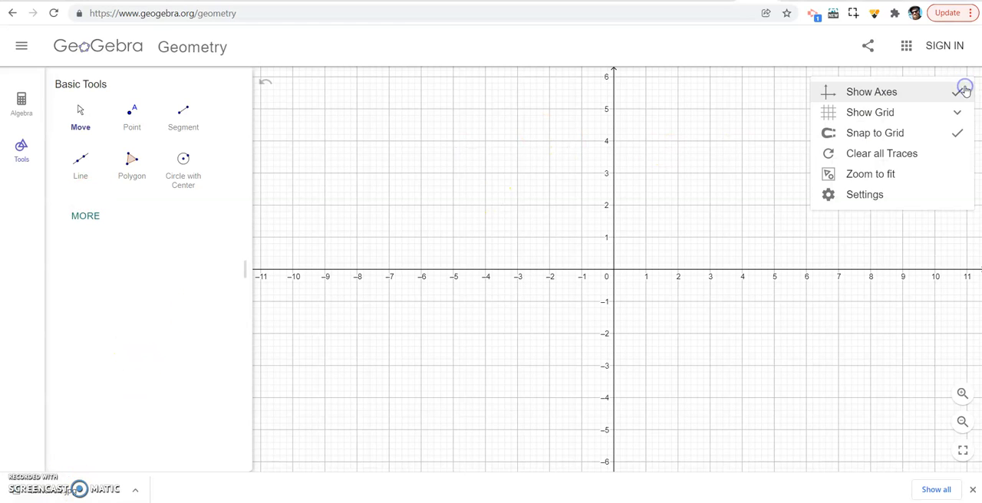
{"action": "left_click", "coordinate": [890, 92]}
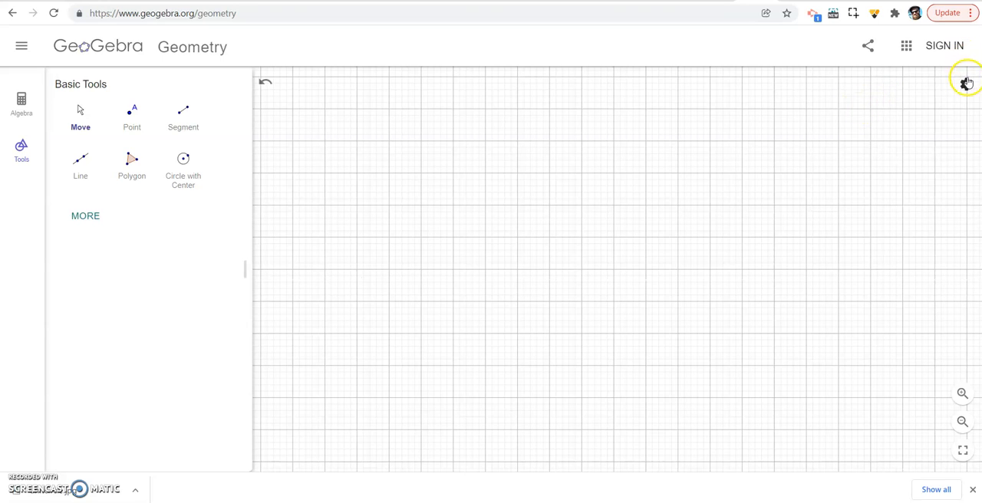
{"action": "left_click", "coordinate": [965, 84]}
{"action": "left_click", "coordinate": [915, 110]}
{"action": "left_click", "coordinate": [851, 133]}
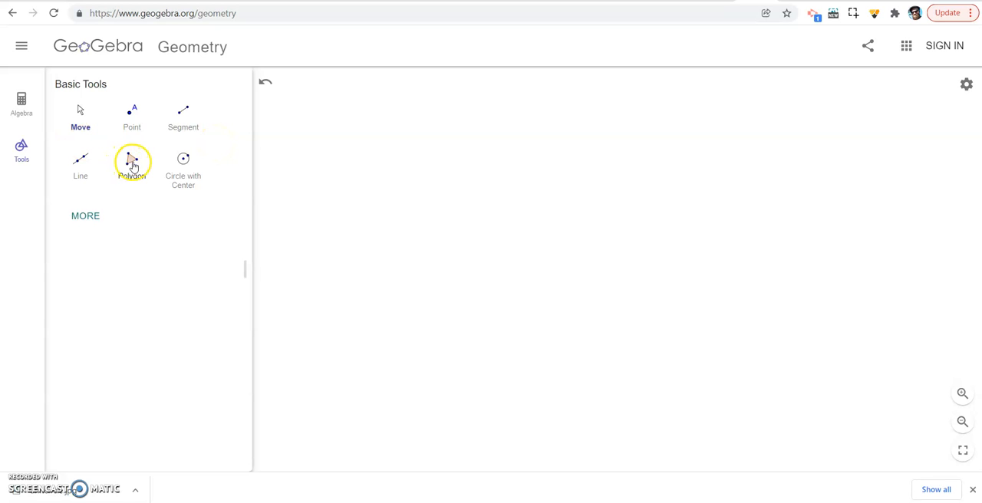
- Draw a closed triangle ABC with the Polygon tool, placing A and B near the top and C below A
{"action": "scroll", "coordinate": [106, 158], "scroll_direction": "up", "scroll_amount": 5}
{"action": "scroll", "coordinate": [106, 160], "scroll_direction": "up", "scroll_amount": 2}
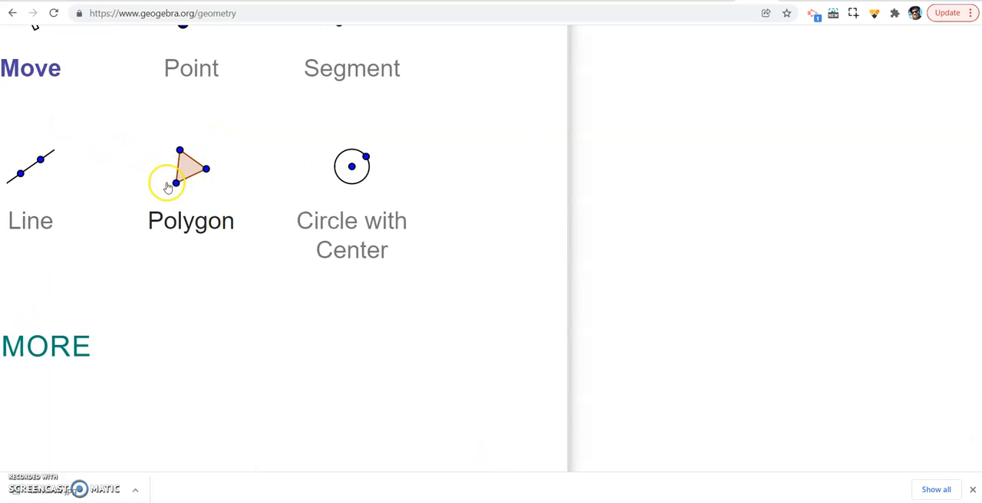
{"action": "scroll", "coordinate": [158, 176], "scroll_direction": "down", "scroll_amount": 3}
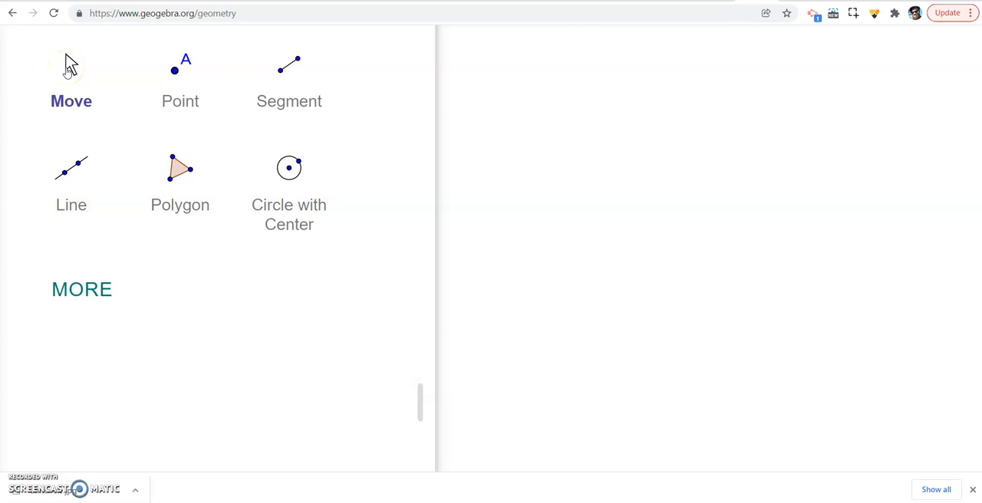
{"action": "scroll", "coordinate": [48, 104], "scroll_direction": "down", "scroll_amount": 3}
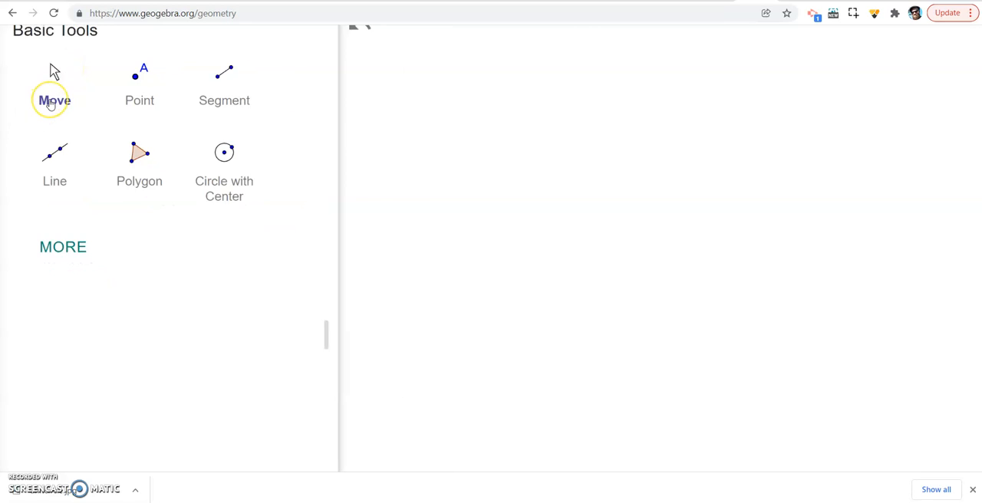
{"action": "left_click", "coordinate": [66, 76]}
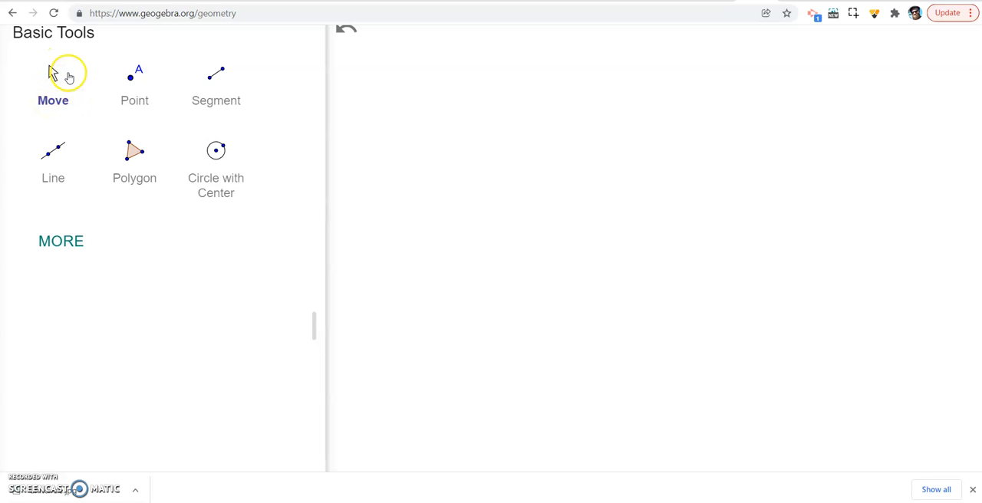
{"action": "left_click", "coordinate": [135, 152]}
{"action": "left_click", "coordinate": [594, 125]}
{"action": "scroll", "coordinate": [592, 125], "scroll_direction": "down", "scroll_amount": 3}
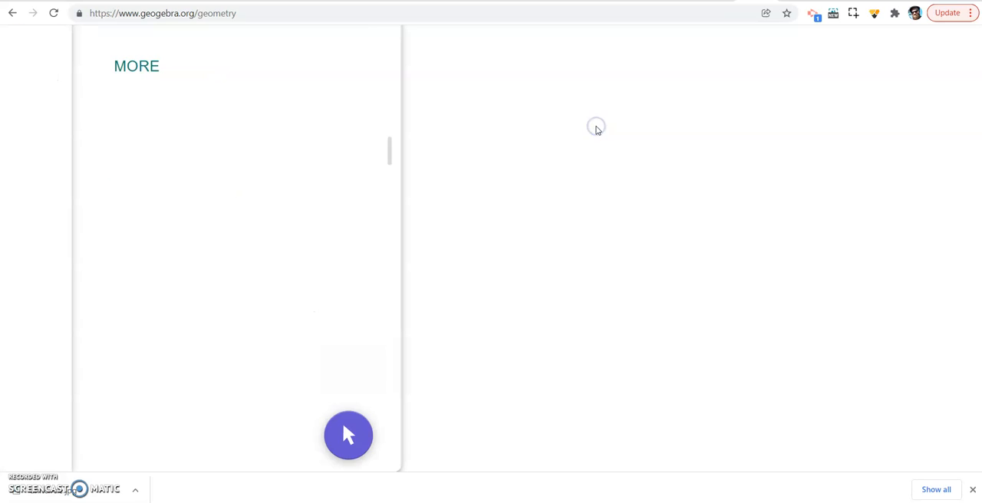
{"action": "scroll", "coordinate": [298, 181], "scroll_direction": "down", "scroll_amount": 5}
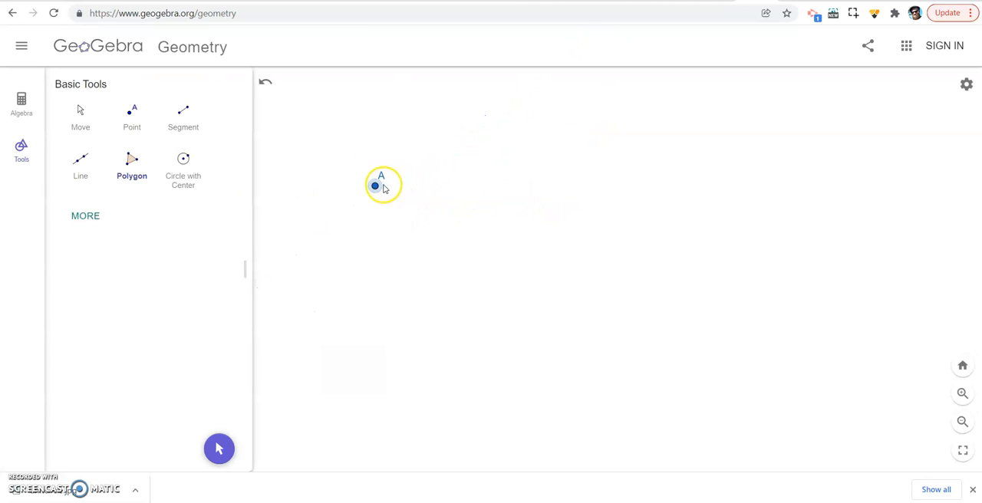
{"action": "left_click", "coordinate": [637, 205]}
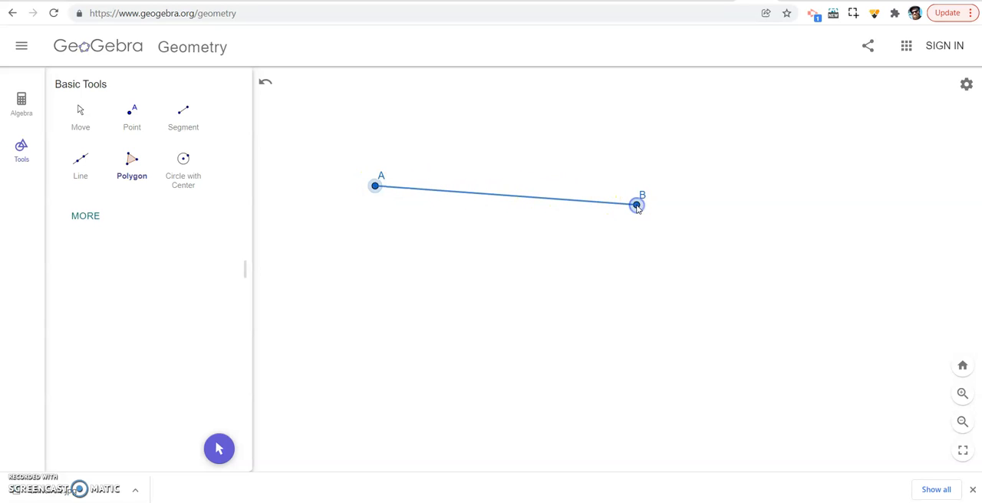
{"action": "left_click", "coordinate": [409, 396]}
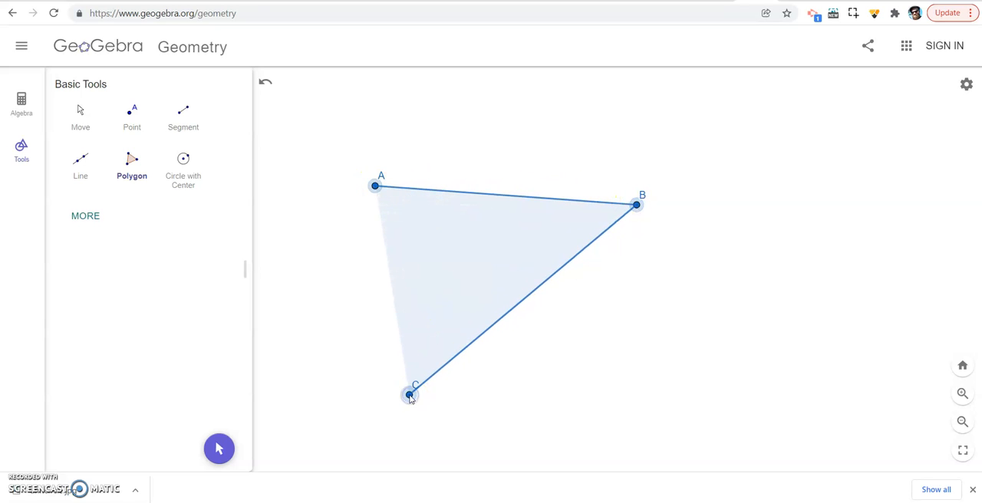
{"action": "left_click", "coordinate": [375, 188]}
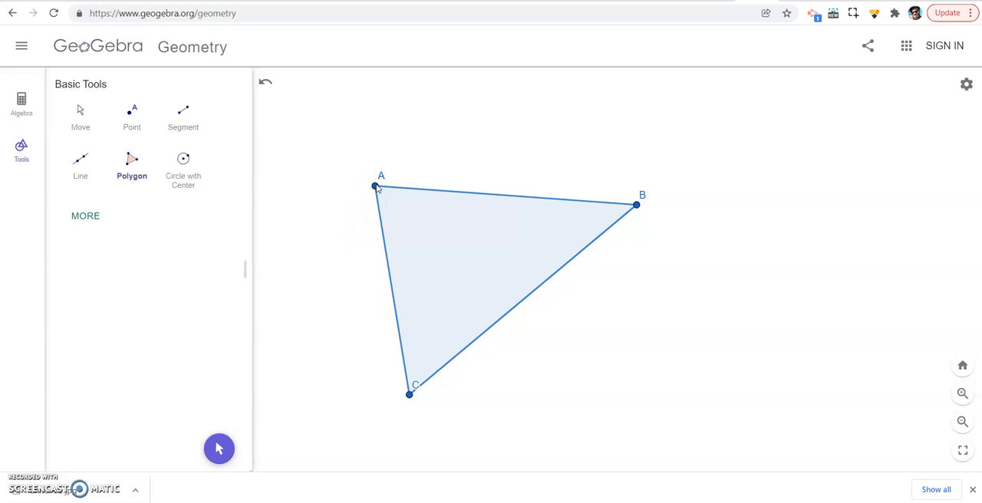
- Select all three sides of triangle ABC with the Select Objects tool and set their line thickness to 11
{"action": "left_click", "coordinate": [127, 182]}
{"action": "left_click", "coordinate": [103, 217]}
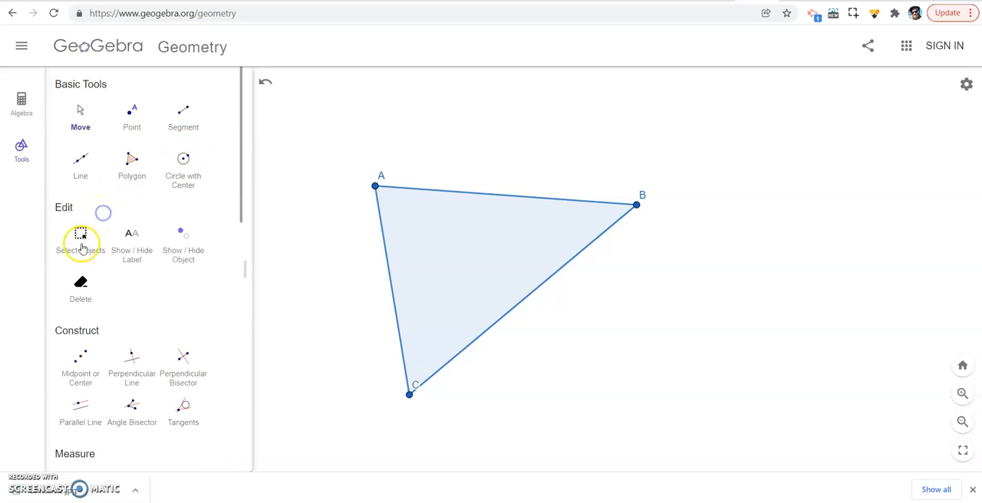
{"action": "left_click", "coordinate": [79, 235]}
{"action": "left_click", "coordinate": [507, 198]}
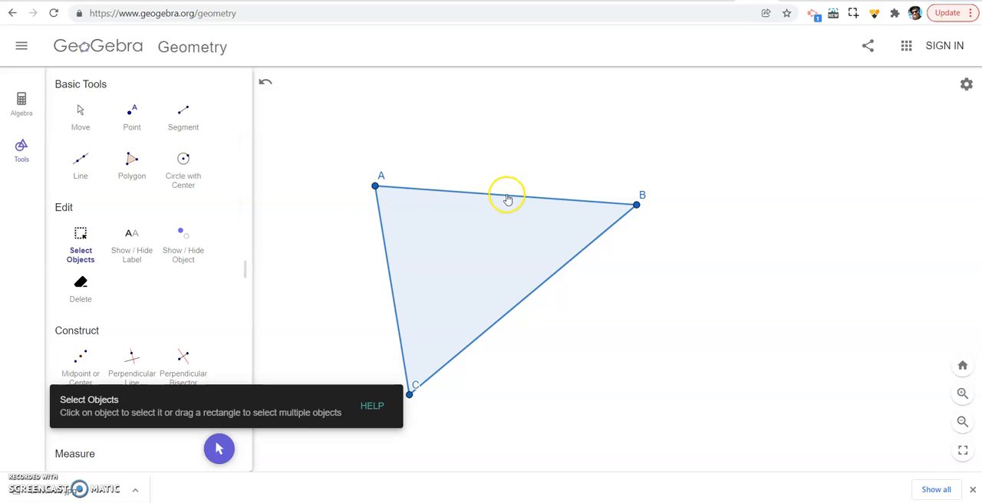
{"action": "left_click", "coordinate": [565, 164]}
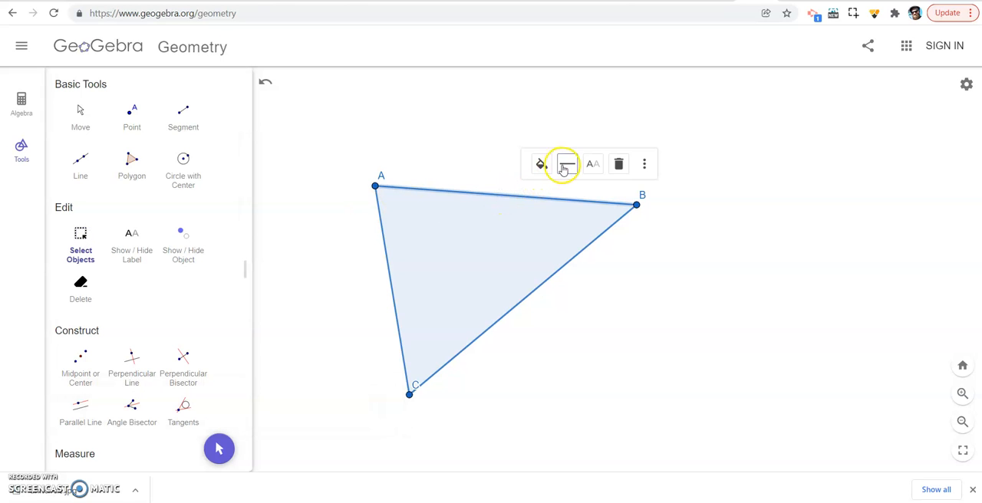
{"action": "mouse_move", "coordinate": [593, 213]}
{"action": "left_mouse_down"}
{"action": "mouse_move", "coordinate": [606, 215]}
{"action": "mouse_move", "coordinate": [594, 219]}
{"action": "left_mouse_up"}
{"action": "left_click", "coordinate": [534, 197]}
{"action": "left_click", "coordinate": [525, 196]}
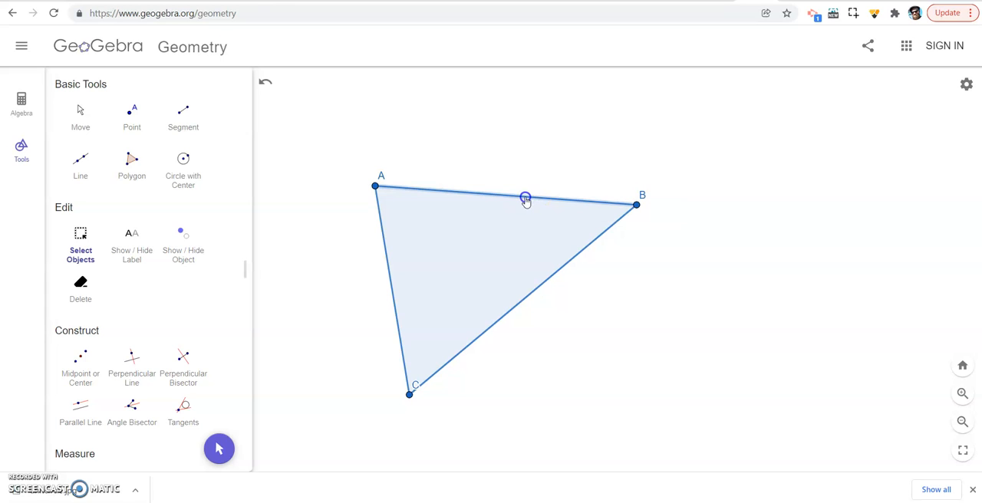
{"action": "left_click", "coordinate": [388, 268]}
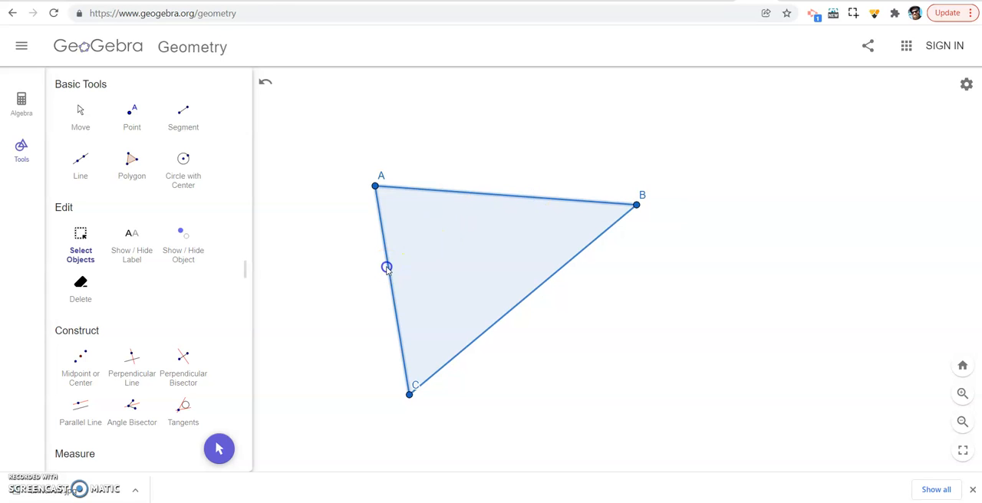
{"action": "left_click", "coordinate": [510, 317]}
{"action": "left_click", "coordinate": [576, 165]}
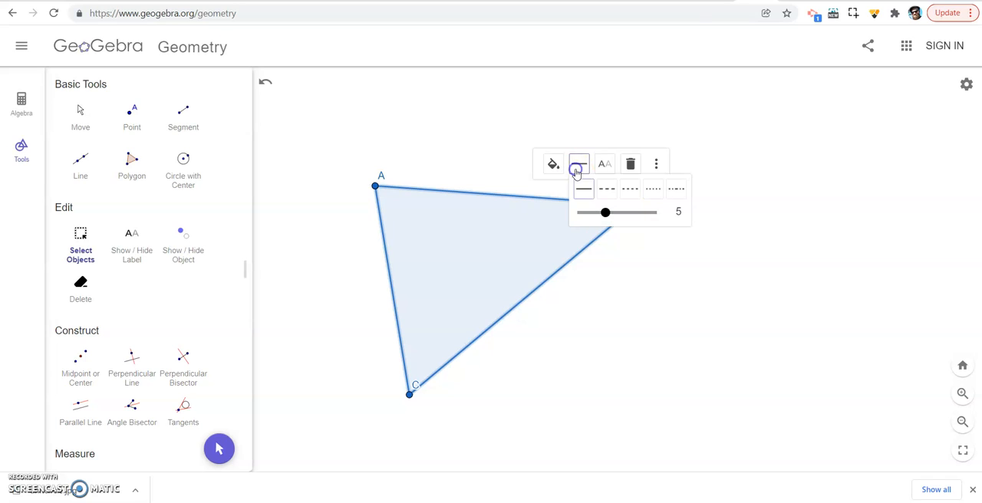
{"action": "left_click_drag", "start_coordinate": [605, 213], "coordinate": [640, 219]}
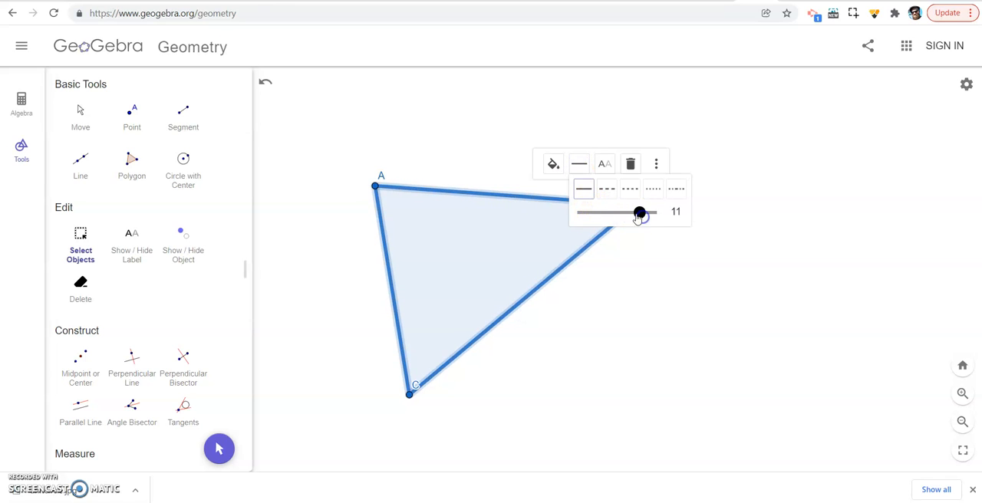
- Colour the three selected triangle sides green and clear the selection
{"action": "left_click", "coordinate": [554, 164]}
{"action": "left_click", "coordinate": [559, 191]}
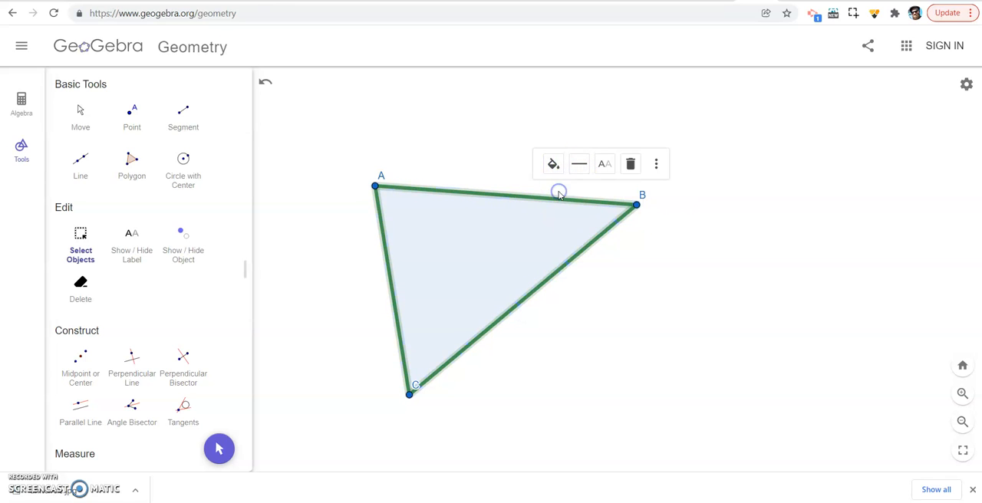
{"action": "left_click", "coordinate": [721, 263]}
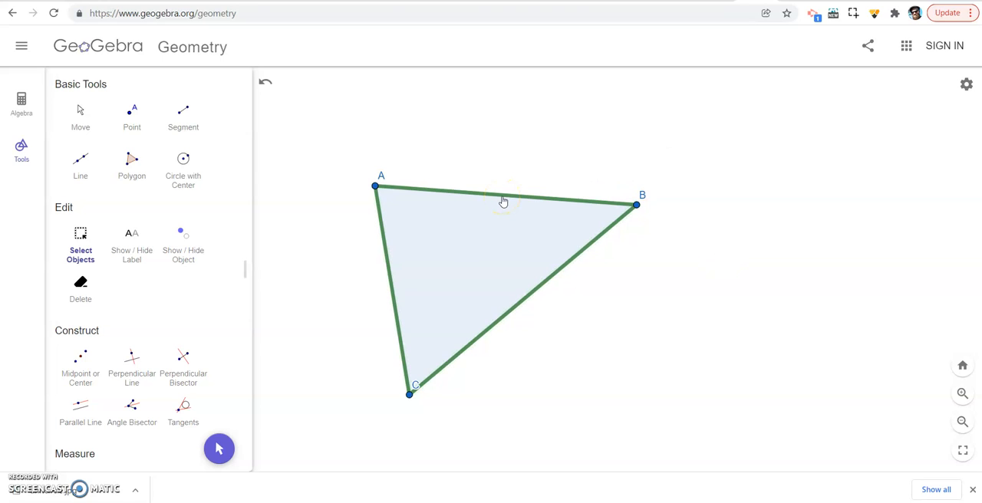
- Reshape the triangle by moving vertices A and B, making BC a wide, nearly horizontal base with A above it
{"action": "left_click_drag", "start_coordinate": [637, 204], "coordinate": [738, 362]}
{"action": "left_click_drag", "start_coordinate": [377, 183], "coordinate": [574, 201]}
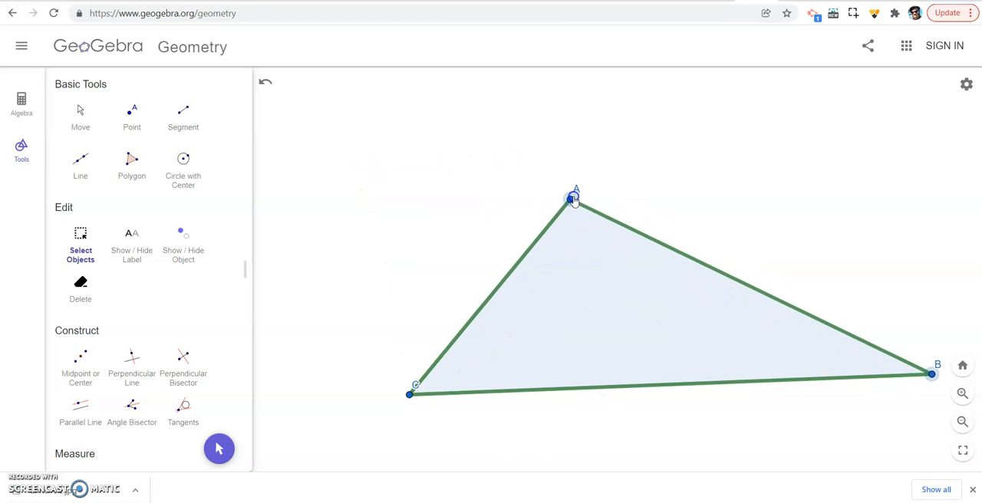
{"action": "left_click_drag", "start_coordinate": [931, 374], "coordinate": [876, 390]}
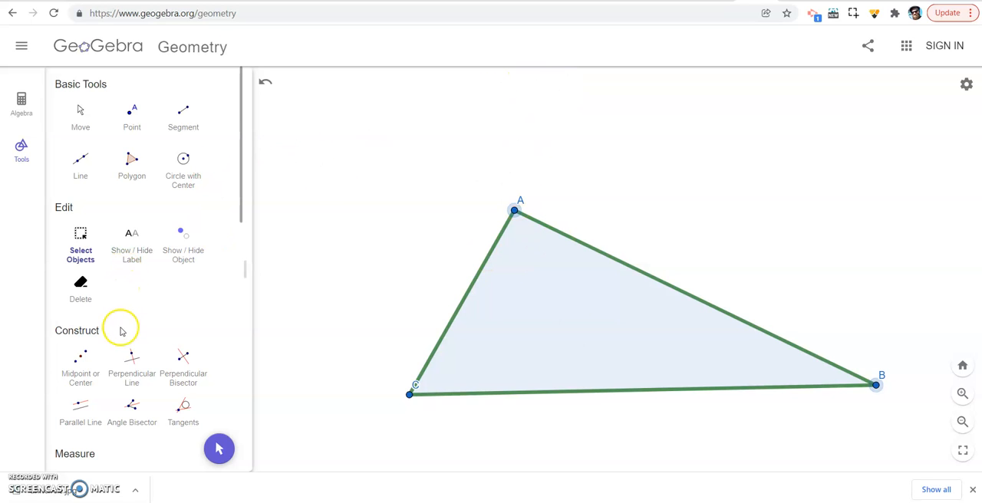
- Construct the perpendicular bisector of side BC
{"action": "scroll", "coordinate": [125, 325], "scroll_direction": "down", "scroll_amount": 3}
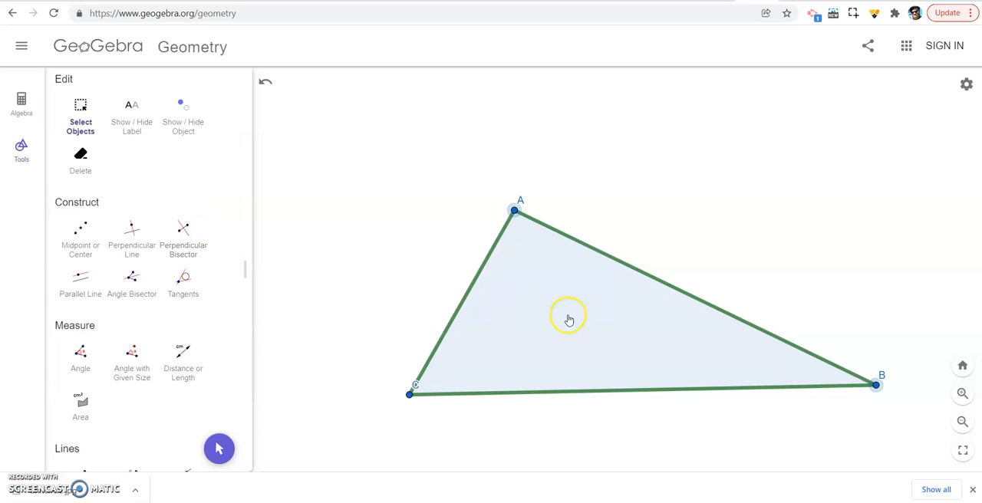
{"action": "left_click", "coordinate": [605, 393]}
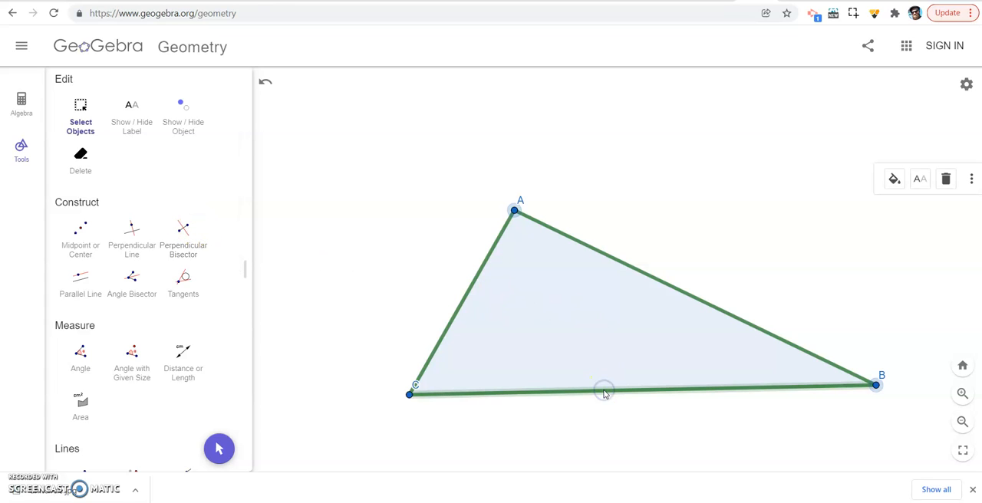
{"action": "left_click", "coordinate": [184, 232]}
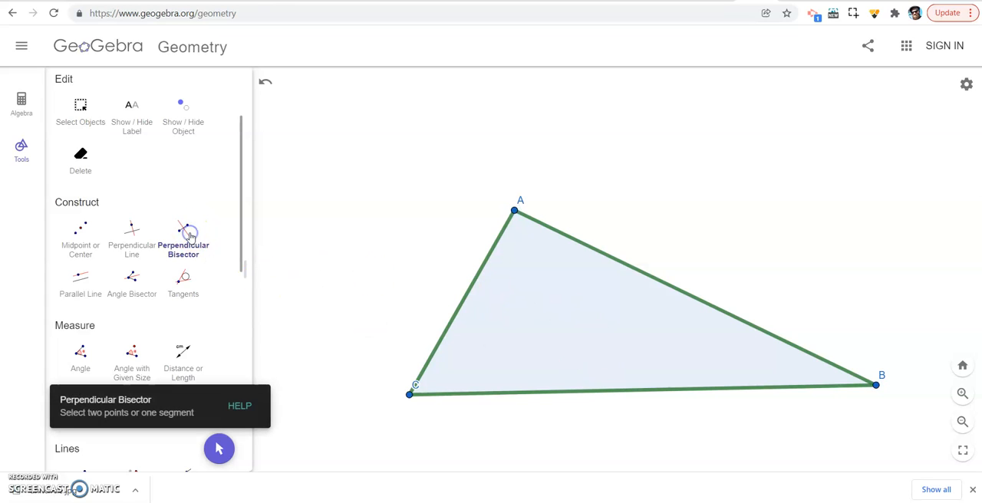
{"action": "left_click", "coordinate": [599, 391]}
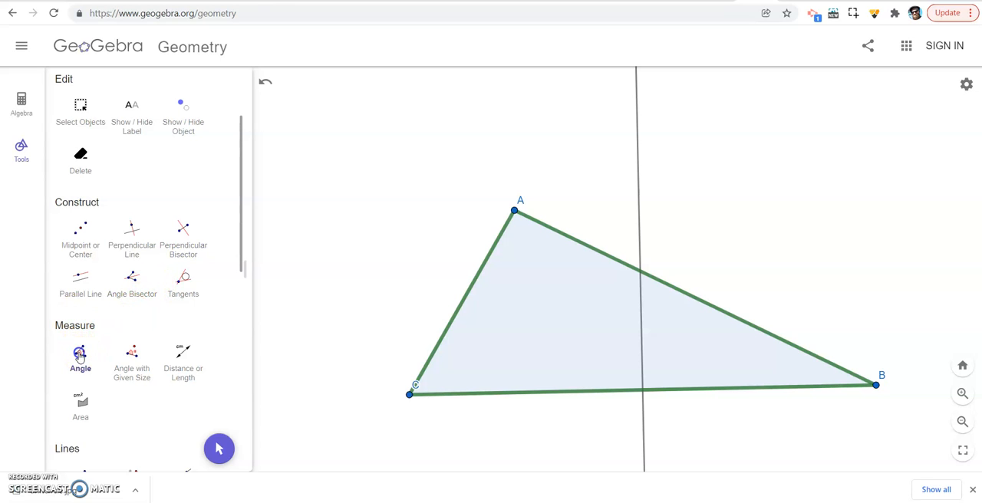
- Measure the angle between side BC and its perpendicular bisector with the Angle tool
{"action": "left_click", "coordinate": [80, 354]}
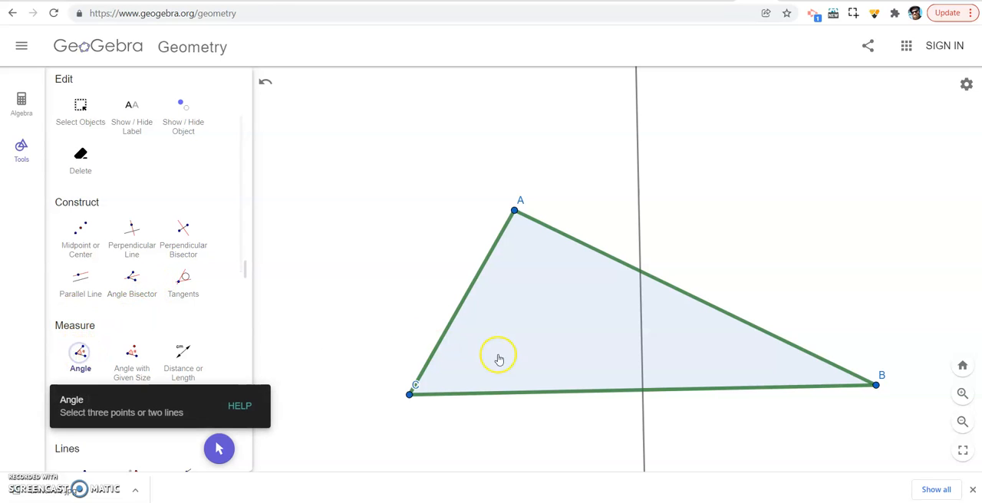
{"action": "left_click", "coordinate": [642, 358]}
{"action": "left_click", "coordinate": [685, 391]}
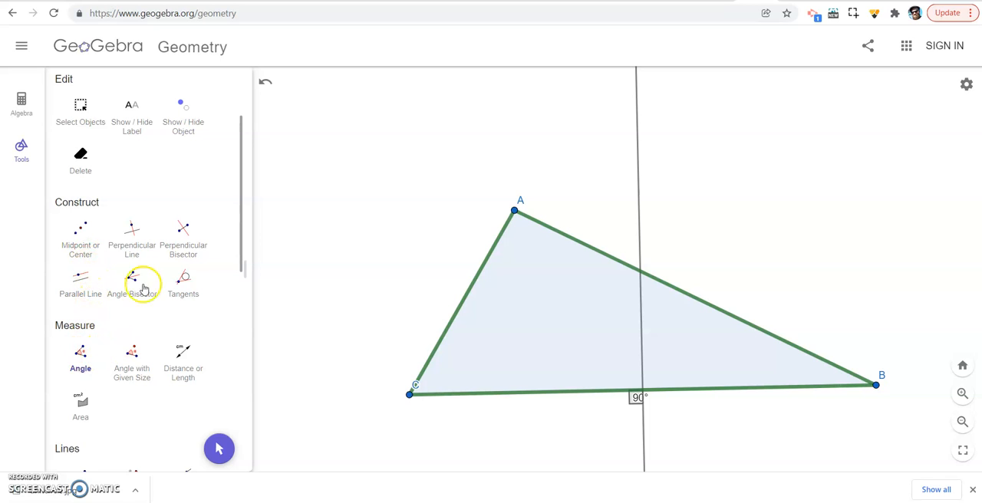
- Construct the perpendicular bisectors of sides AC and AB
{"action": "left_click", "coordinate": [182, 232]}
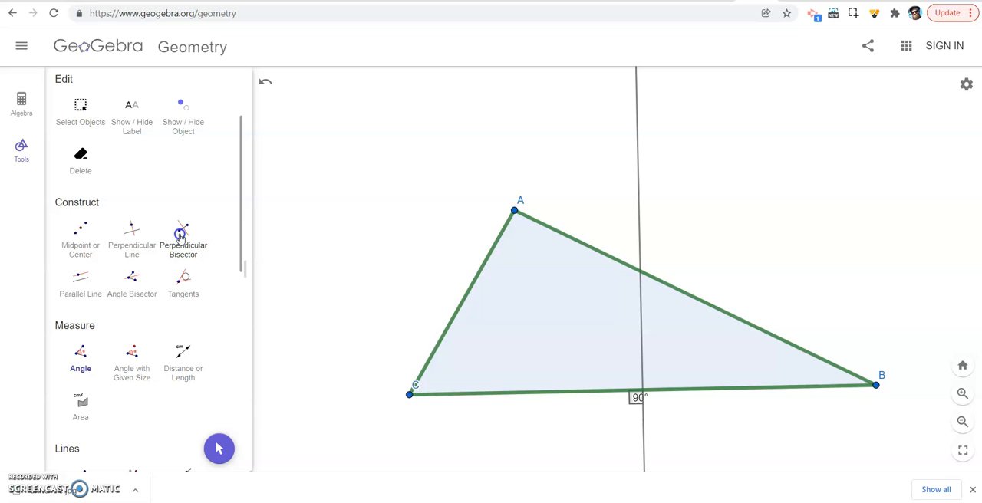
{"action": "left_click", "coordinate": [464, 304]}
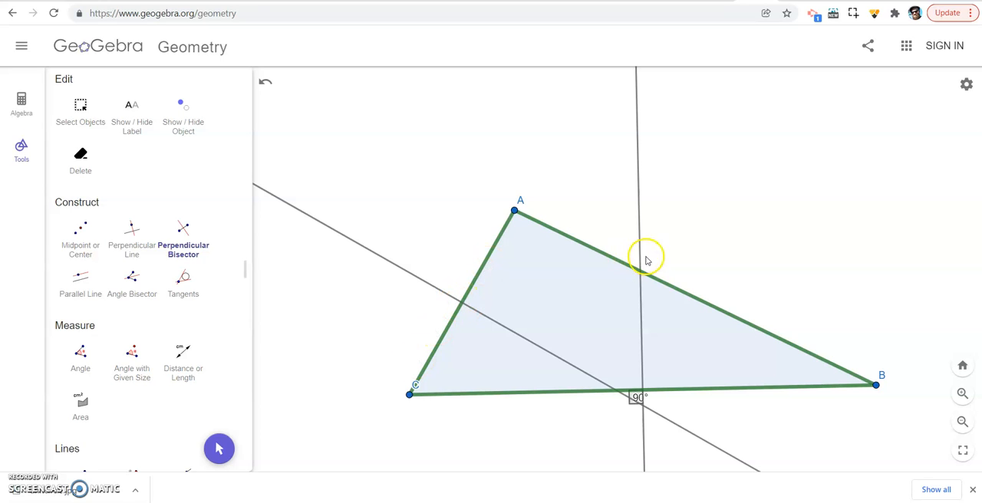
{"action": "left_click", "coordinate": [684, 294]}
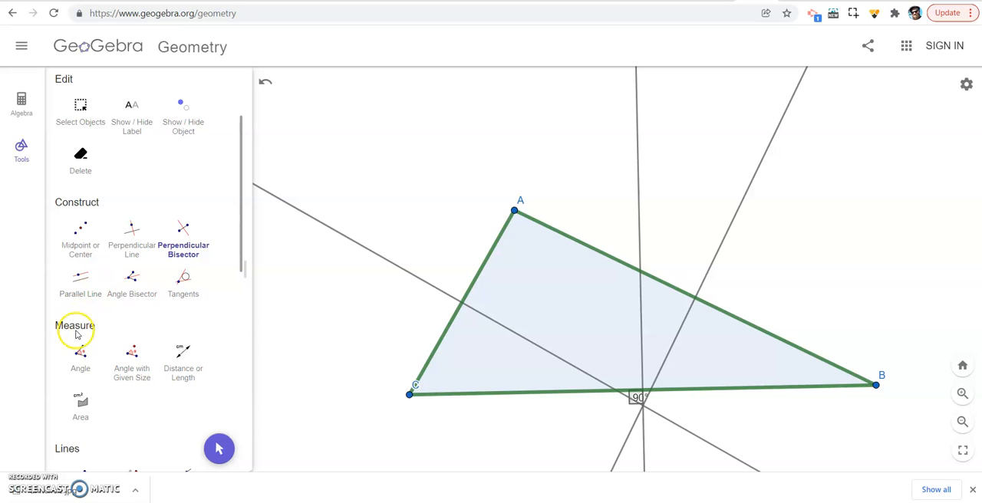
- Measure the angles that sides AC and AB make with their perpendicular bisectors
{"action": "left_click", "coordinate": [80, 357]}
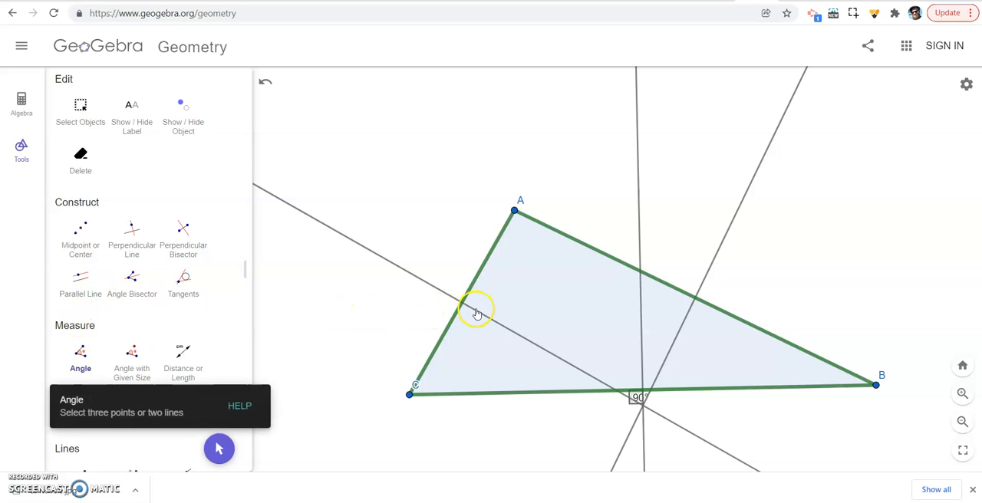
{"action": "left_click", "coordinate": [475, 284]}
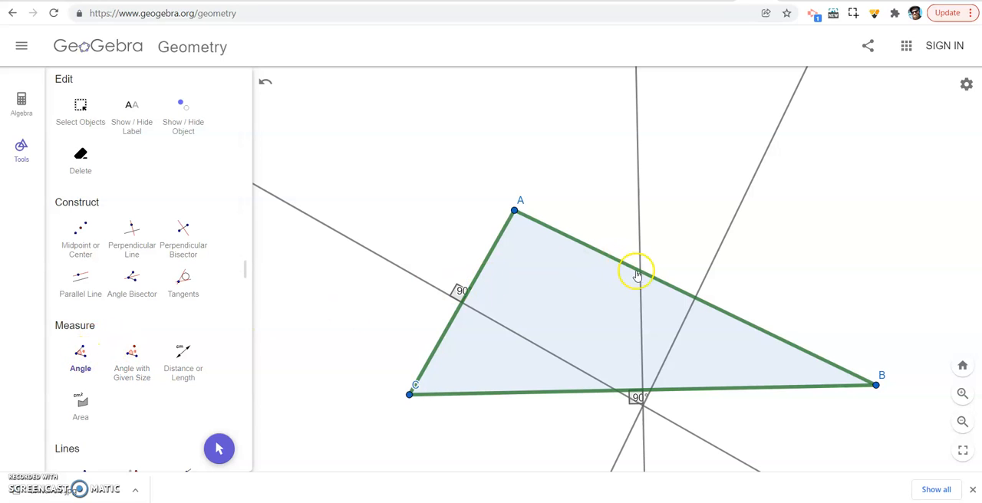
{"action": "left_click", "coordinate": [690, 308]}
{"action": "left_click", "coordinate": [716, 309]}
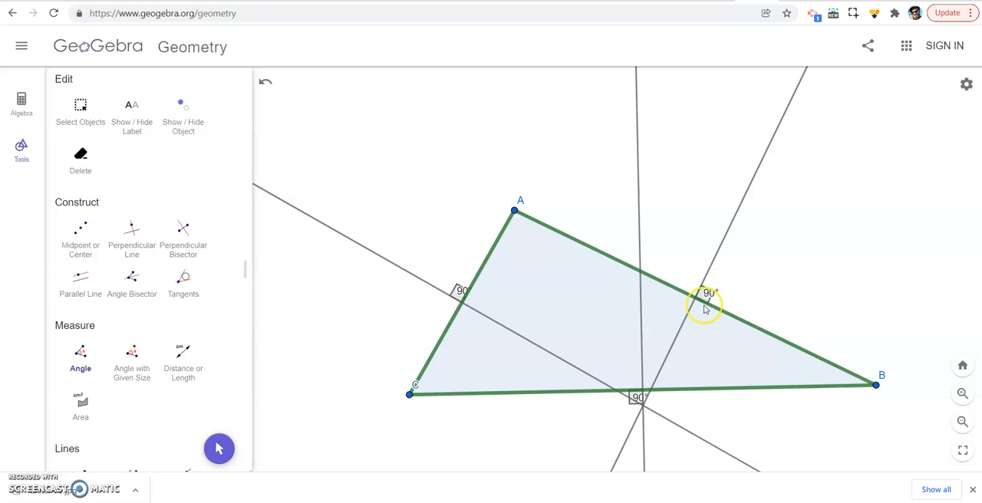
- Reshape the triangle by moving vertex A up towards B, and vertices B and C lower, so the bisectors meet inside it
{"action": "scroll", "coordinate": [109, 154], "scroll_direction": "up", "scroll_amount": 2}
{"action": "left_click", "coordinate": [78, 114]}
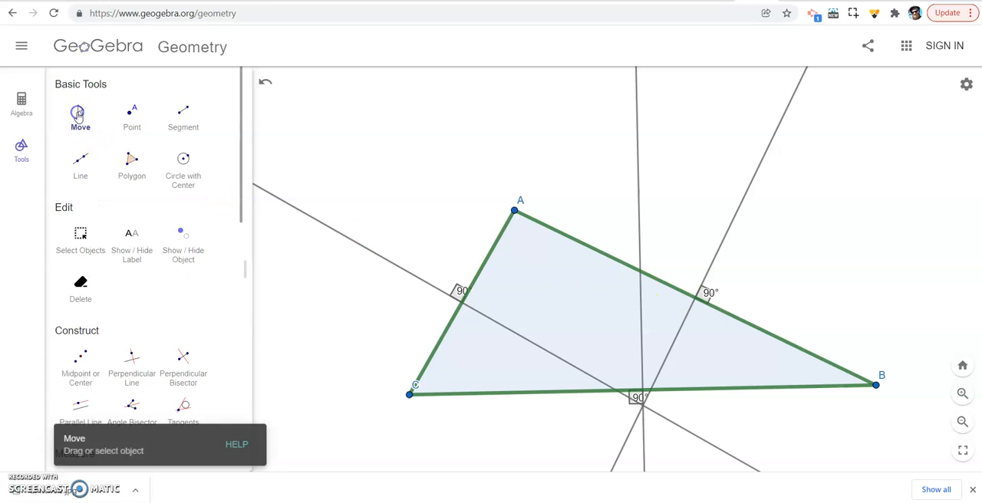
{"action": "left_click_drag", "start_coordinate": [514, 209], "coordinate": [718, 130]}
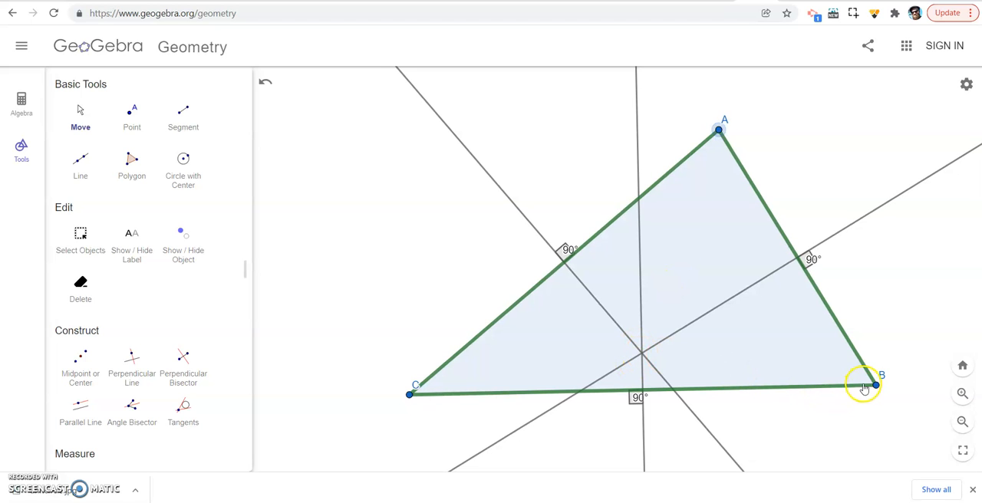
{"action": "left_click_drag", "start_coordinate": [876, 385], "coordinate": [907, 432]}
{"action": "left_click_drag", "start_coordinate": [412, 402], "coordinate": [405, 446]}
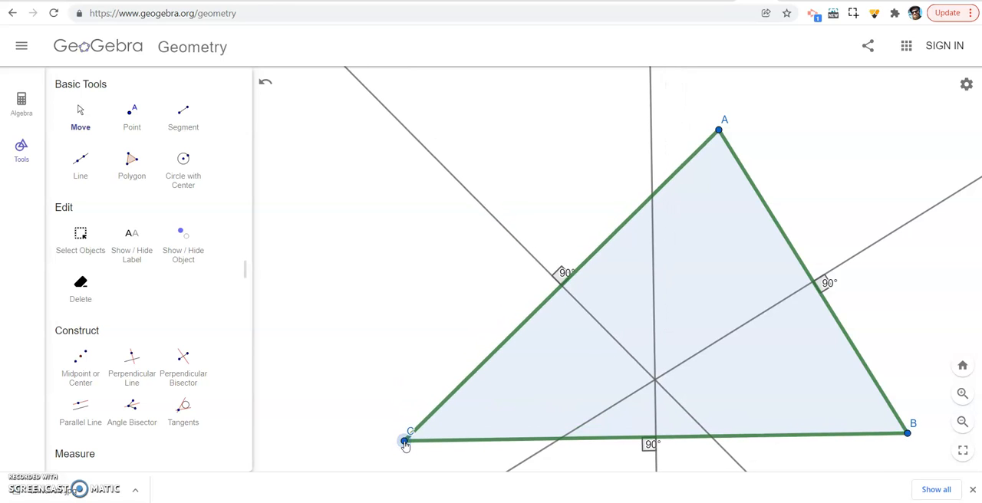
- Place a point where the three perpendicular bisectors intersect and draw a circle centred there through vertex A
{"action": "left_click", "coordinate": [134, 113]}
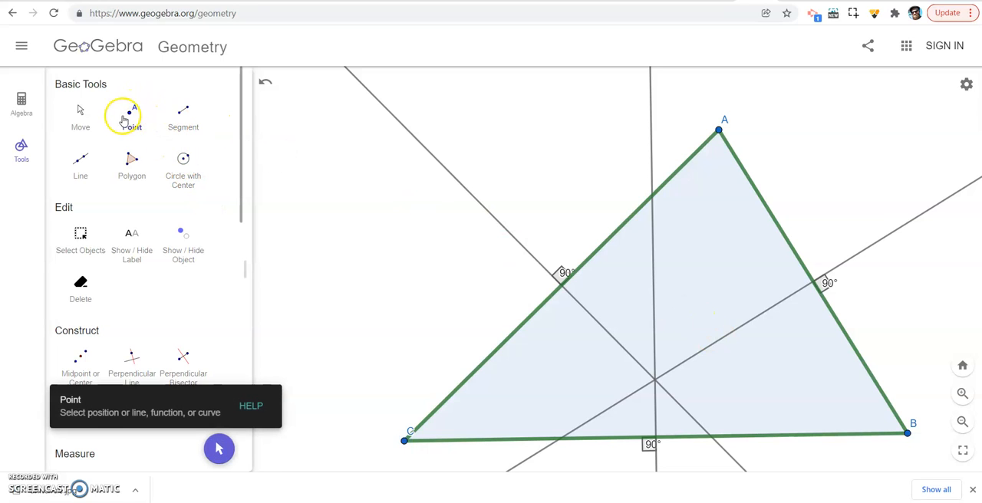
{"action": "left_click", "coordinate": [655, 381]}
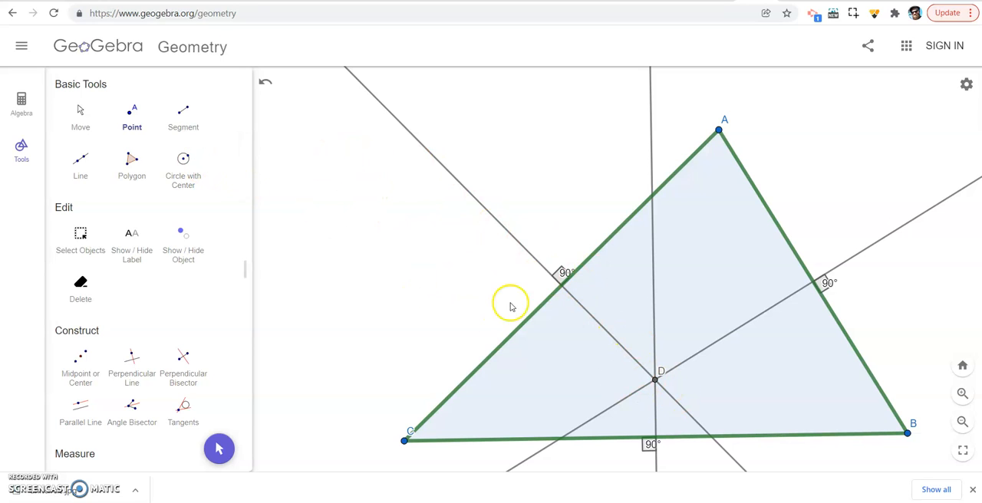
{"action": "left_click", "coordinate": [183, 161]}
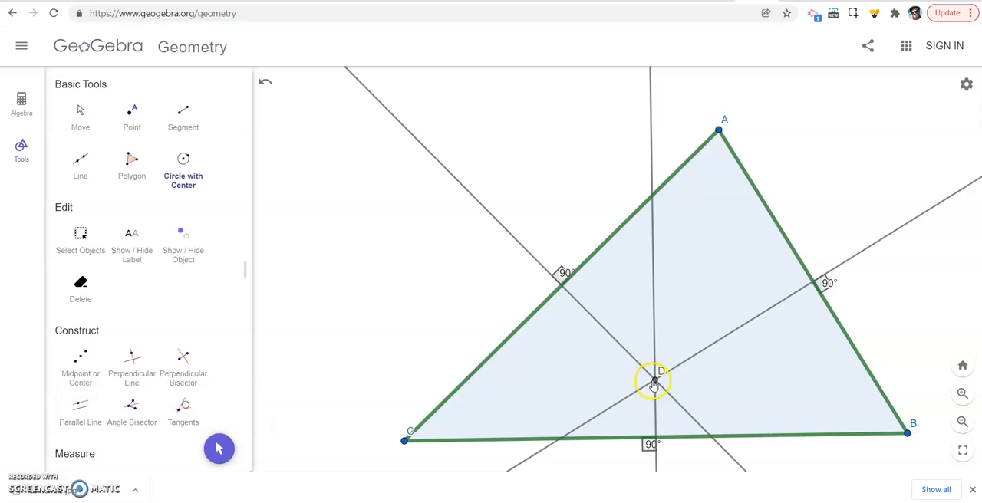
{"action": "left_click_drag", "start_coordinate": [652, 381], "coordinate": [719, 138]}
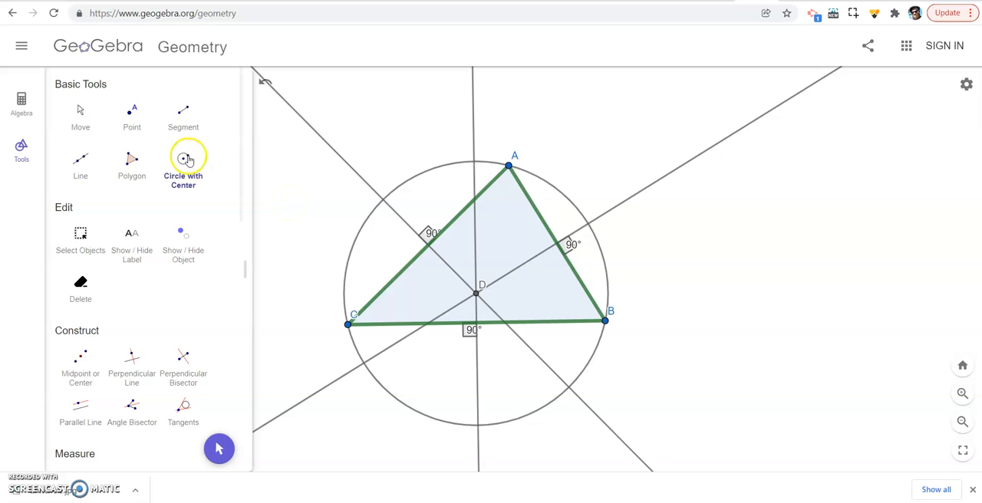
- Move vertex A up and towards B's side to test the circle against a different triangle shape
{"action": "left_click", "coordinate": [80, 114]}
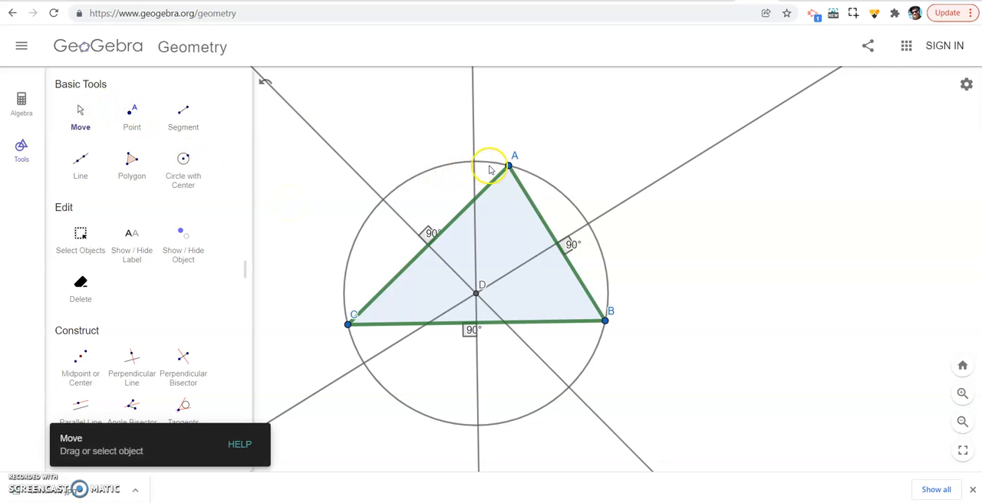
{"action": "left_click_drag", "start_coordinate": [509, 165], "coordinate": [560, 126]}
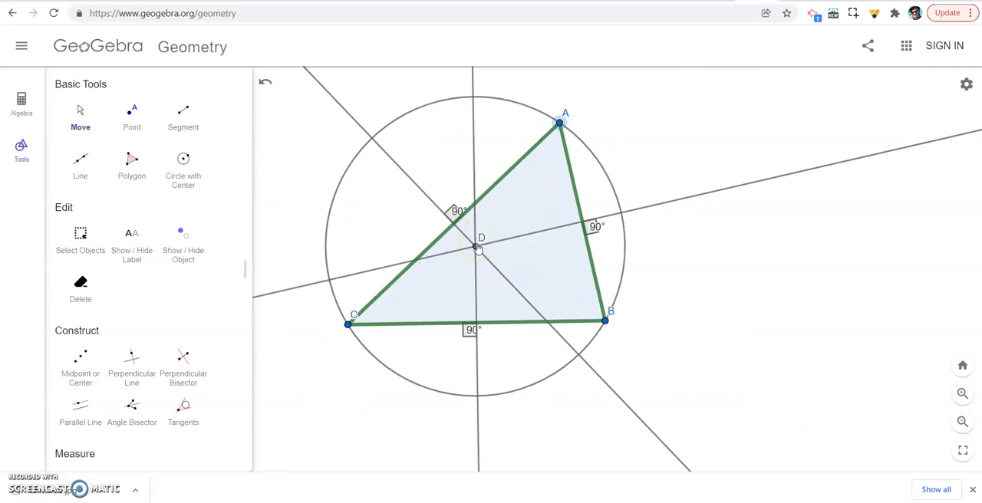
{"action": "left_click", "coordinate": [545, 144]}
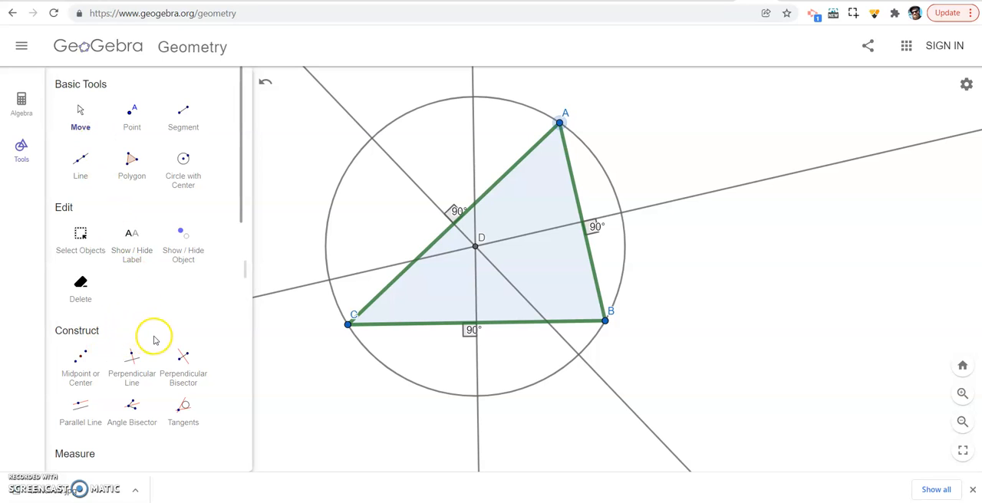
- Colour the circle and vertex A red
{"action": "left_click", "coordinate": [80, 234]}
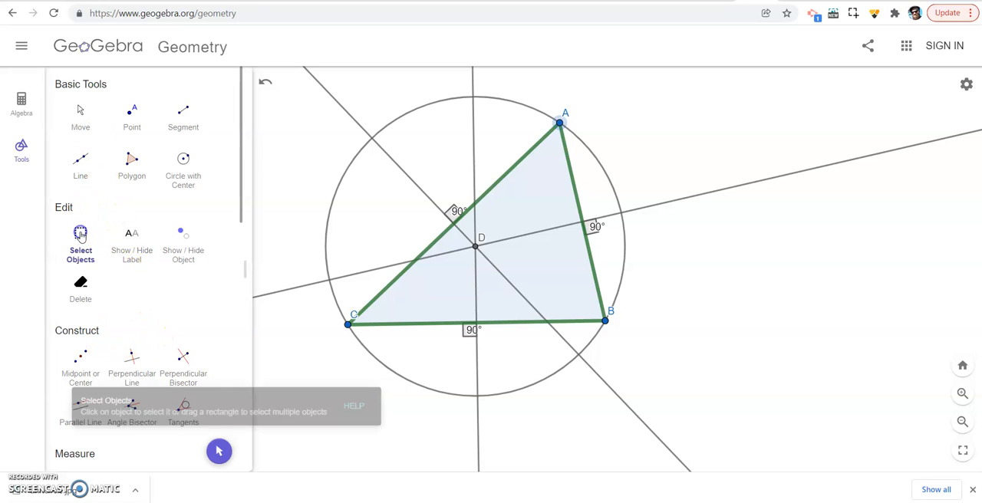
{"action": "left_click", "coordinate": [329, 218]}
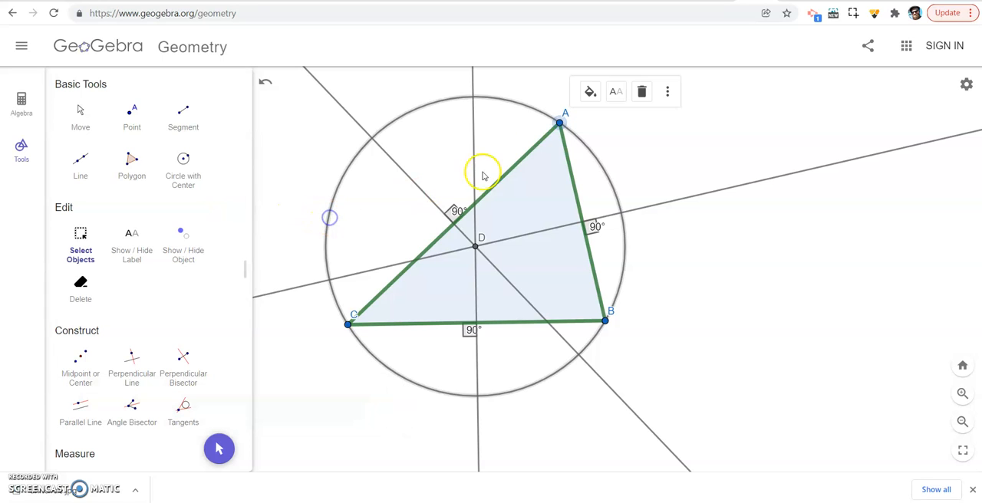
{"action": "left_click", "coordinate": [591, 91]}
{"action": "left_click", "coordinate": [646, 115]}
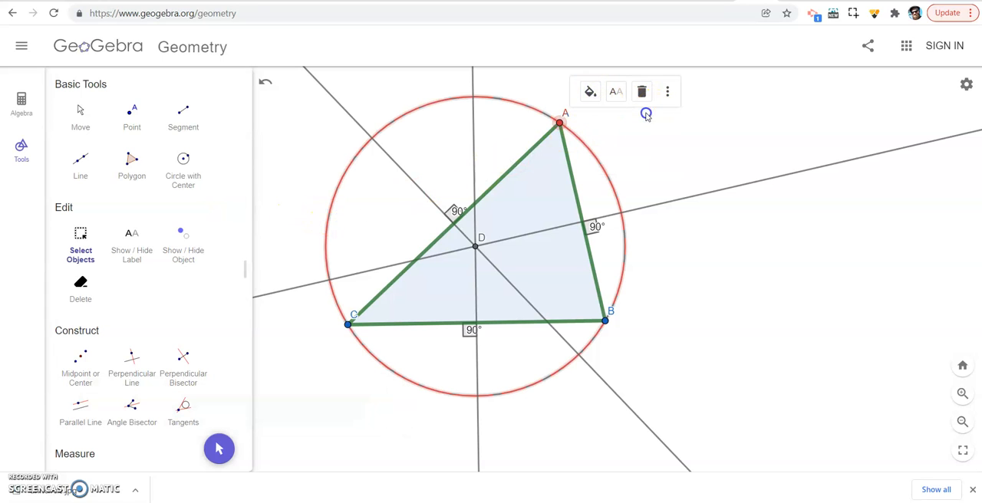
- Add the three perpendicular bisectors to the selected circle and vertex A, and colour them all blue
{"action": "left_click", "coordinate": [475, 138]}
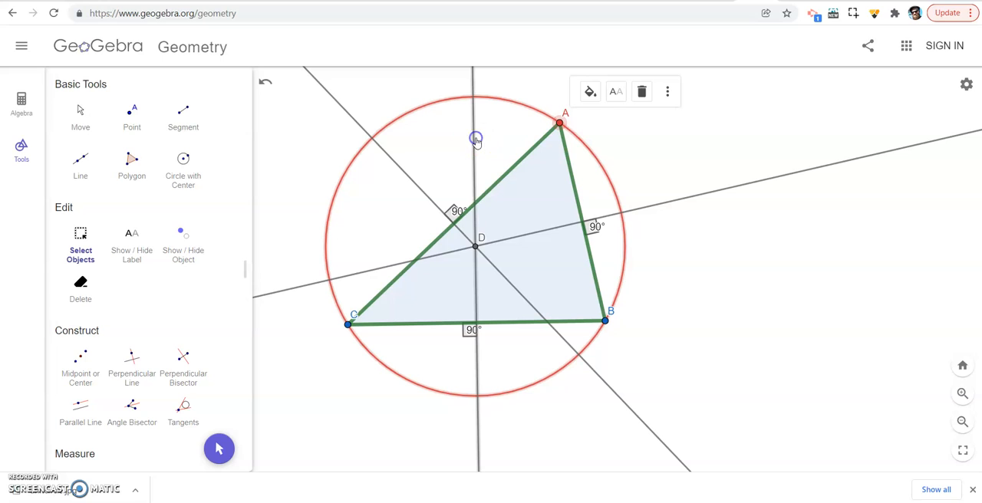
{"action": "left_click", "coordinate": [367, 272]}
{"action": "left_click", "coordinate": [583, 146]}
{"action": "left_click", "coordinate": [590, 92]}
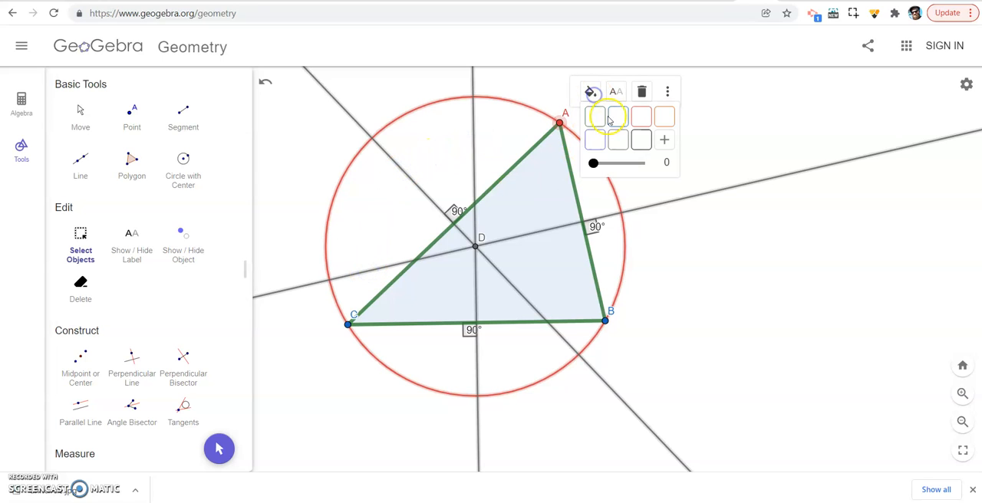
{"action": "left_click", "coordinate": [614, 125]}
{"action": "left_click", "coordinate": [653, 145]}
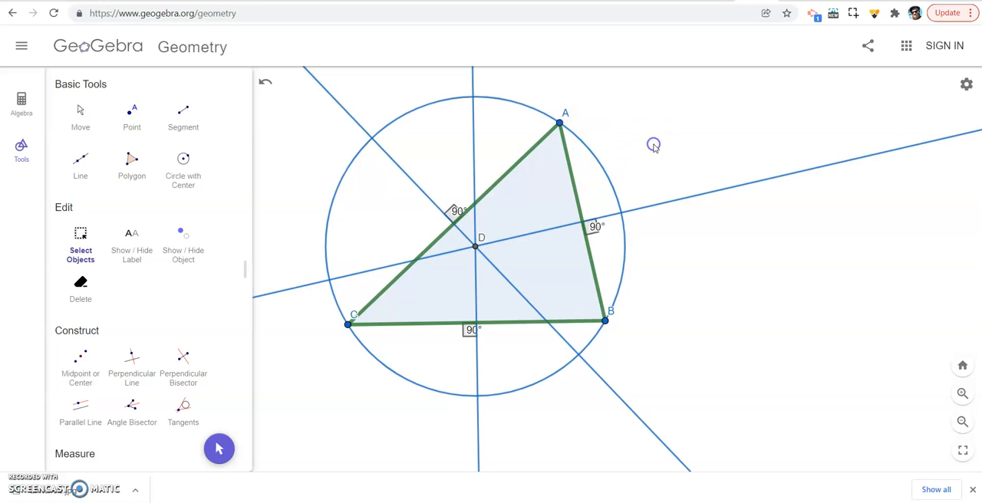
- Select only the circle through the triangle's vertices and colour it red
{"action": "left_click", "coordinate": [599, 157]}
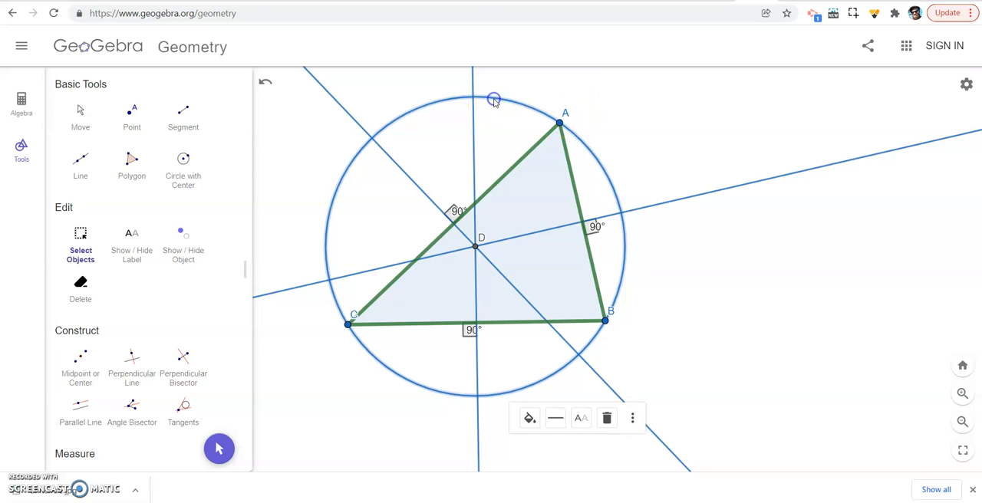
{"action": "left_click", "coordinate": [531, 419]}
{"action": "left_click", "coordinate": [581, 415]}
{"action": "left_click", "coordinate": [719, 318]}
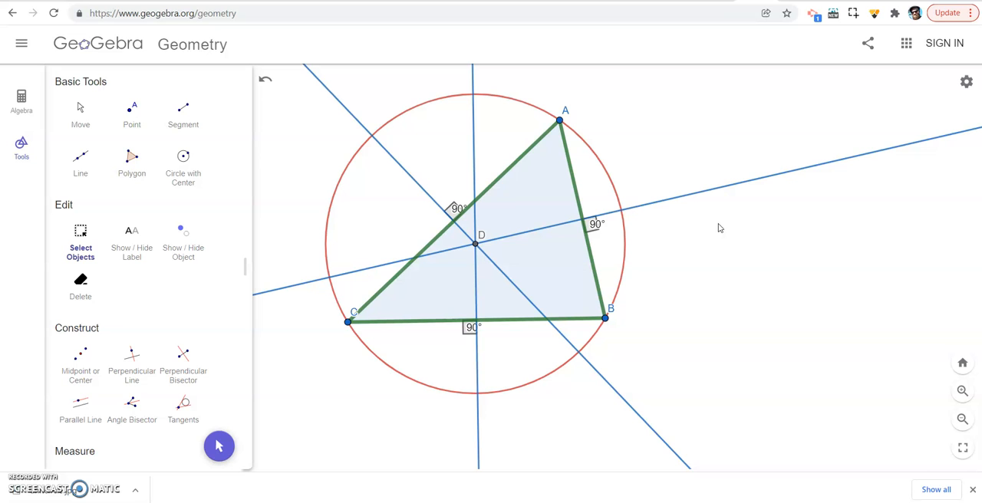
- Capture a screen snip of the triangle with its bisectors and red circle
{"action": "key", "text": "super+shift+s"}
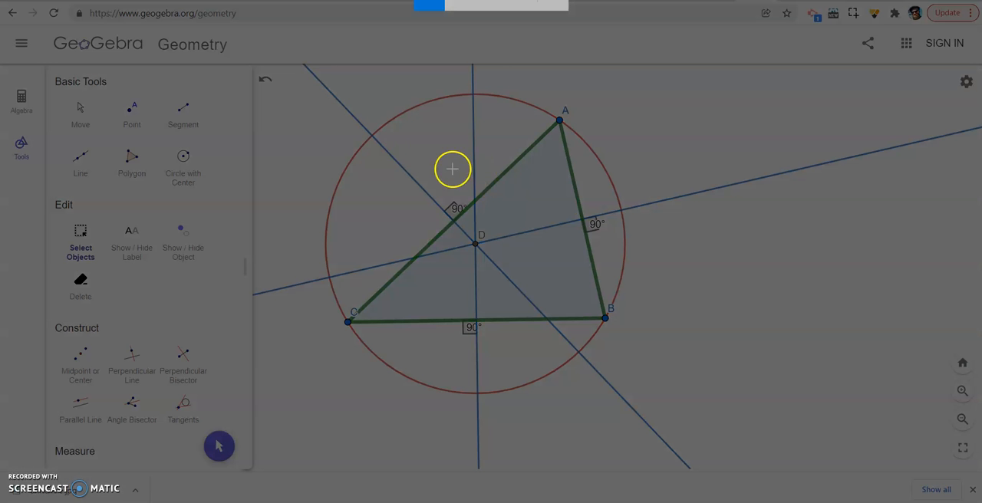
{"action": "left_click_drag", "start_coordinate": [283, 83], "coordinate": [670, 412]}
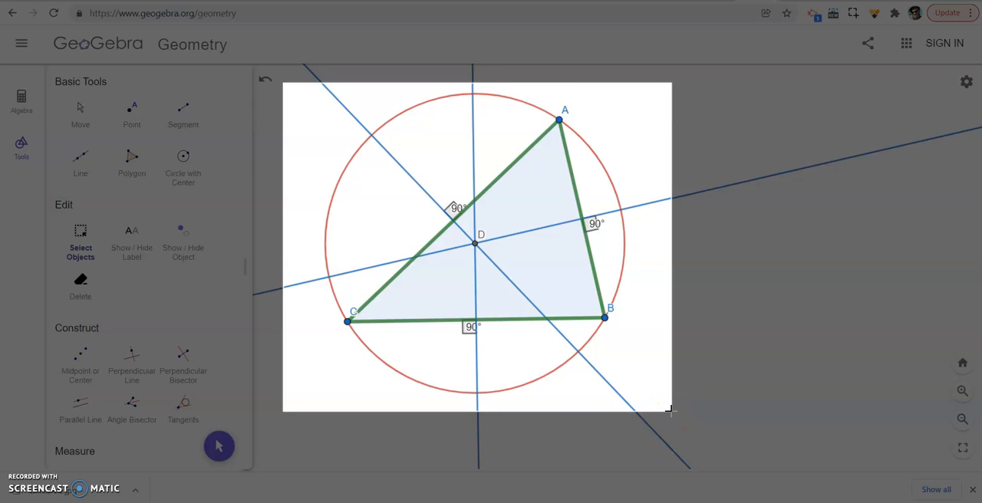
{"action": "left_click_drag", "start_coordinate": [670, 411], "coordinate": [671, 412]}
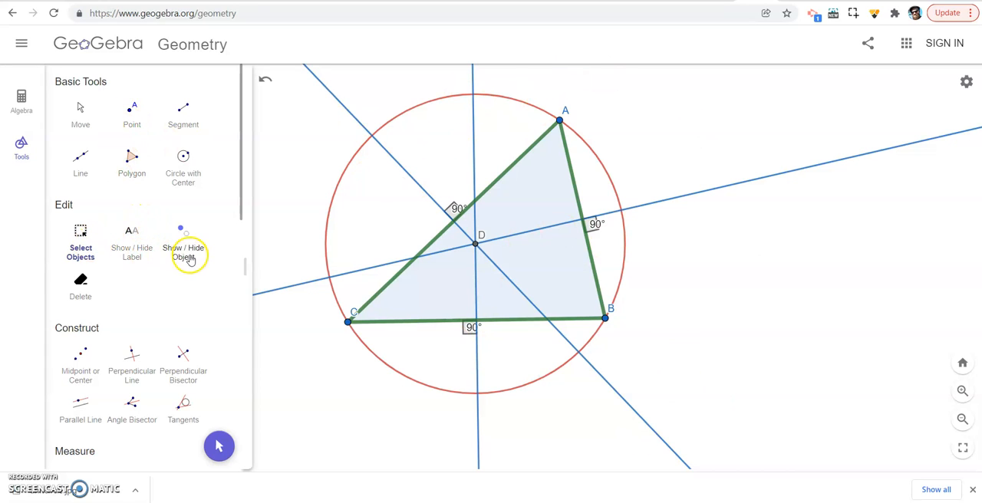
- Hide the red circle with the Show / Hide Object tool and switch to the Move tool
{"action": "scroll", "coordinate": [176, 233], "scroll_direction": "up", "scroll_amount": 5}
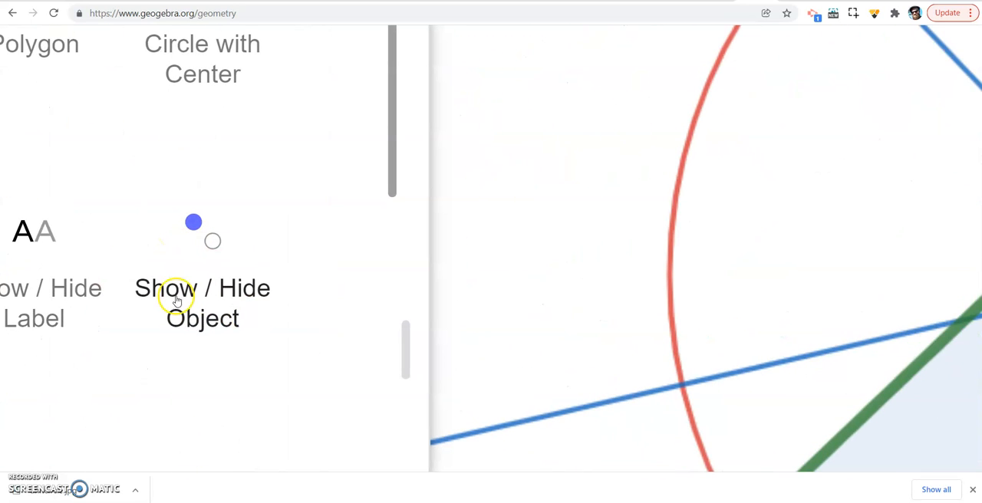
{"action": "scroll", "coordinate": [138, 232], "scroll_direction": "down", "scroll_amount": 5}
{"action": "left_click", "coordinate": [148, 239]}
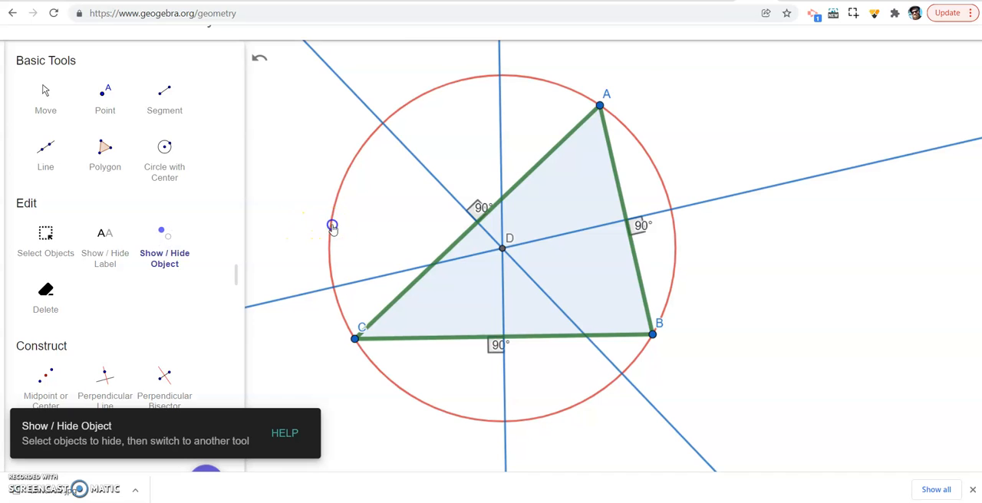
{"action": "left_click", "coordinate": [332, 228]}
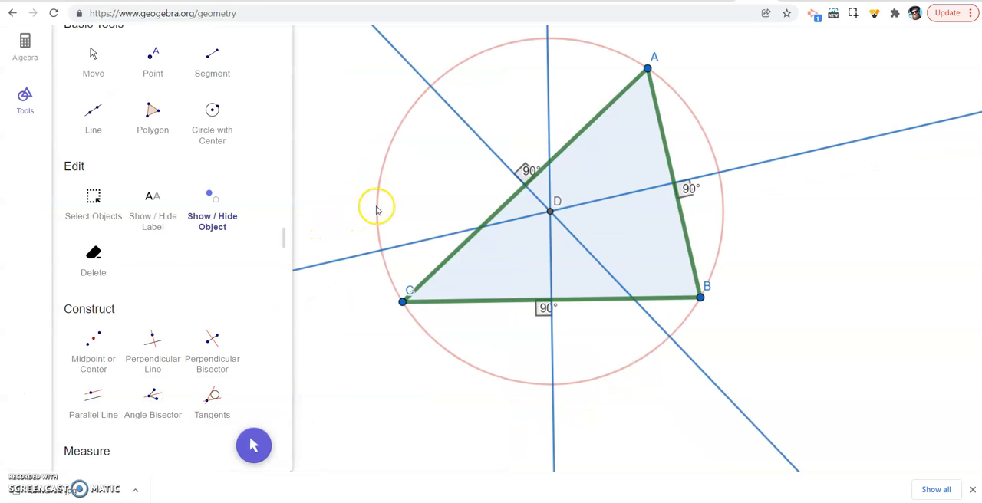
{"action": "scroll", "coordinate": [181, 102], "scroll_direction": "up", "scroll_amount": 2}
{"action": "left_click", "coordinate": [95, 121]}
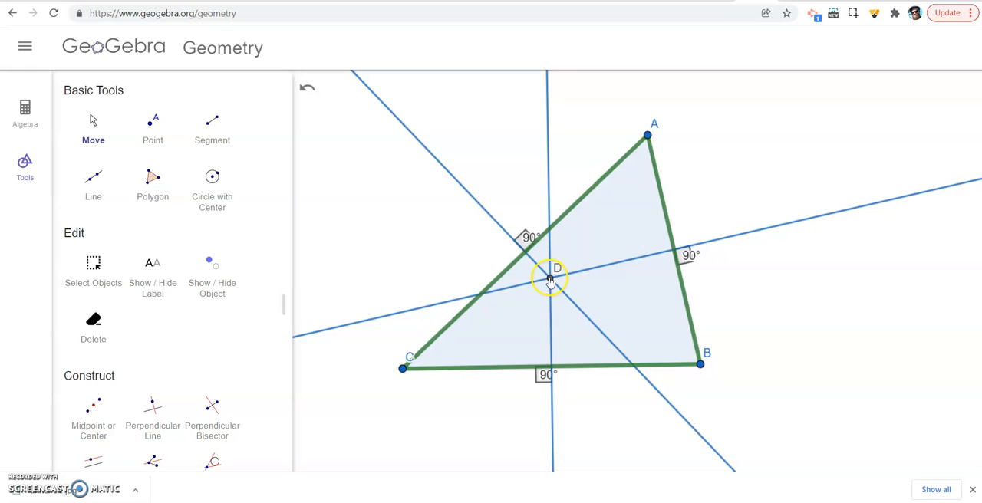
- Move vertex A onto the bisector of BC to form an acute triangle and capture a screen snip of it
{"action": "left_click_drag", "start_coordinate": [648, 137], "coordinate": [551, 69]}
{"action": "left_click", "coordinate": [596, 75]}
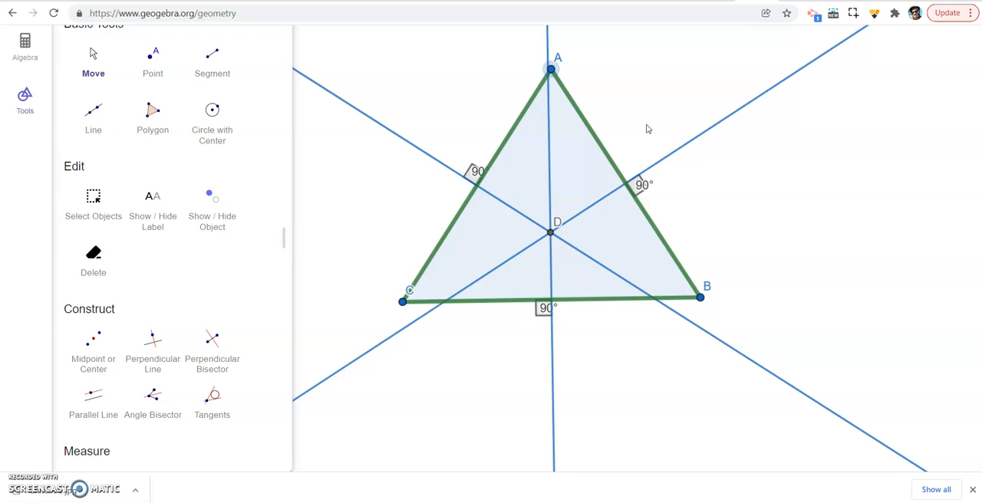
{"action": "key", "text": "super+shift+s"}
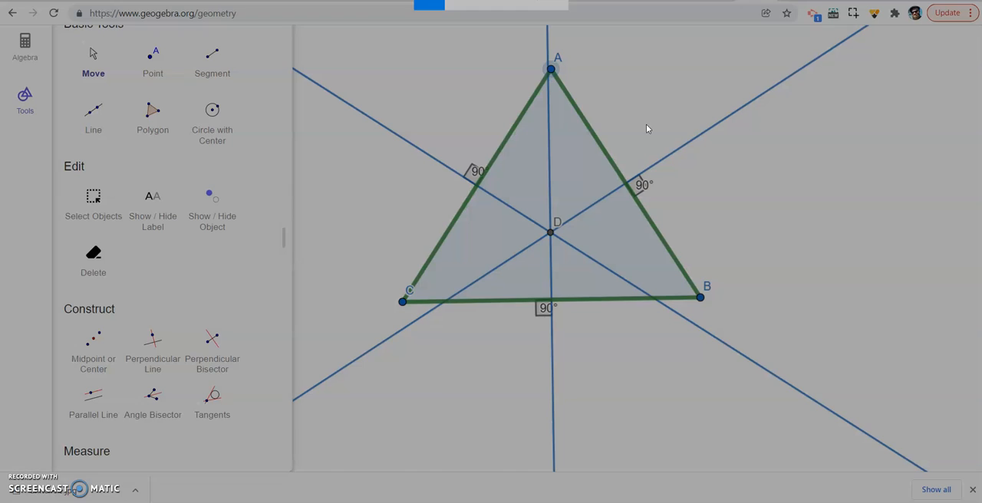
{"action": "left_click_drag", "start_coordinate": [317, 29], "coordinate": [779, 358]}
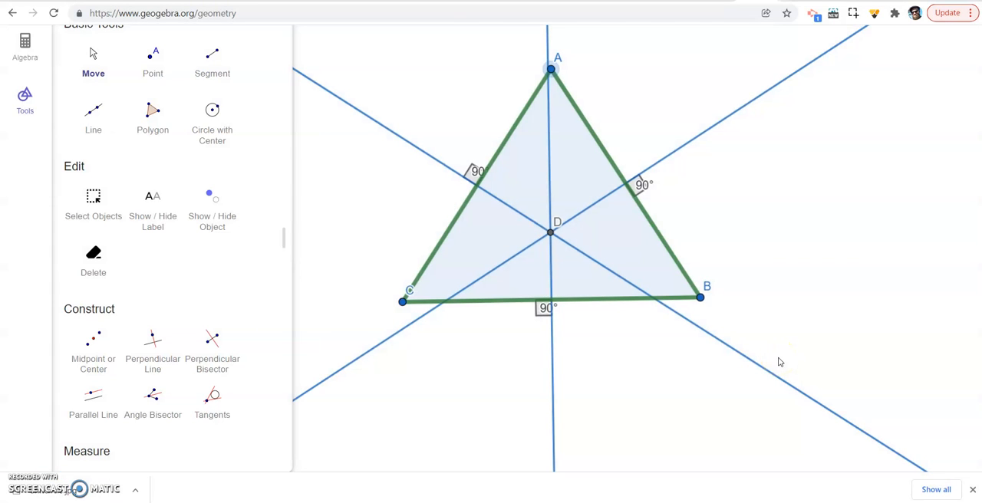
- Move vertex A directly above B to form a right triangle and capture a screen snip of it
{"action": "left_click_drag", "start_coordinate": [551, 69], "coordinate": [698, 112]}
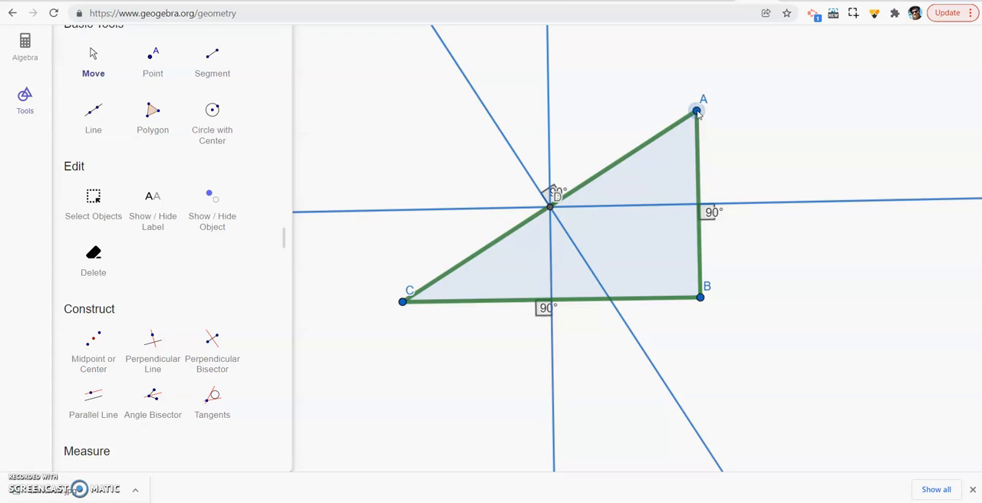
{"action": "key", "text": "super+shift+s"}
{"action": "left_click_drag", "start_coordinate": [343, 67], "coordinate": [742, 355]}
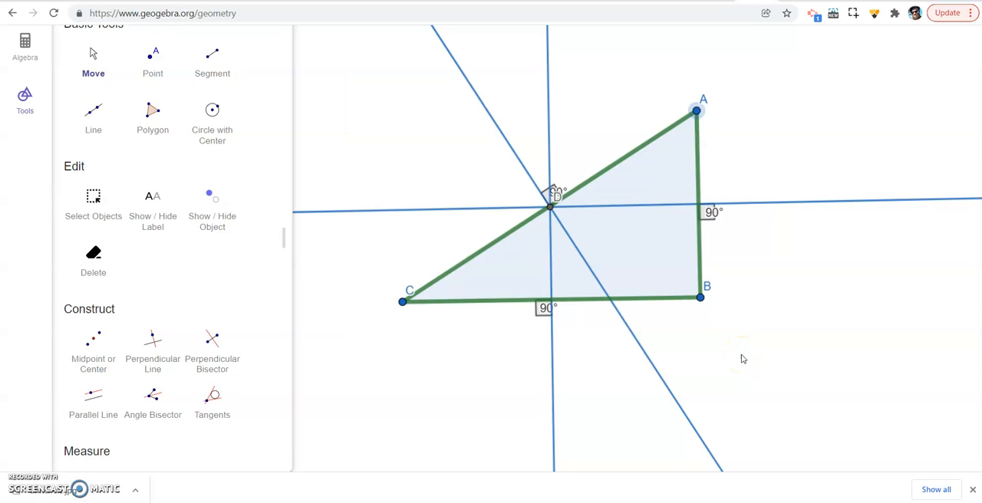
- Move vertex A outward beyond B to form an obtuse triangle and capture a screen snip of it
{"action": "left_click_drag", "start_coordinate": [698, 112], "coordinate": [765, 201]}
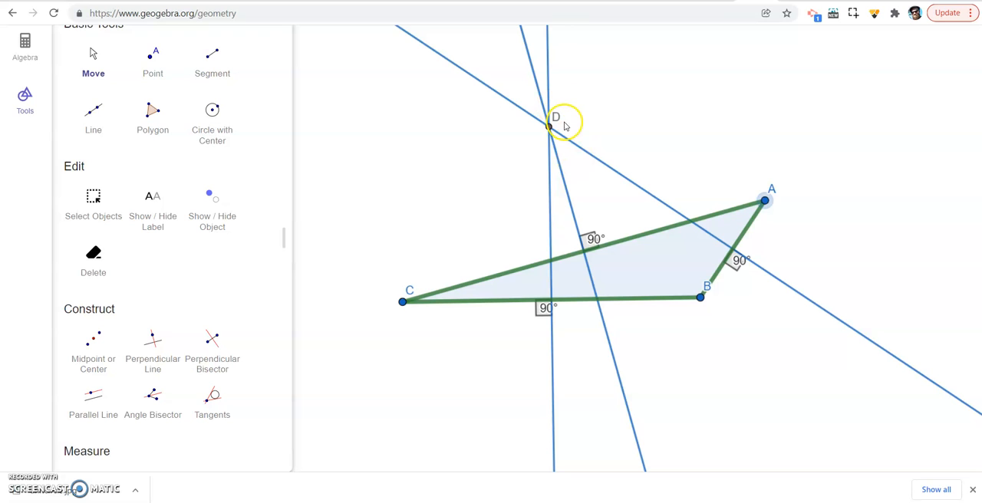
{"action": "key", "text": "shift+super+s"}
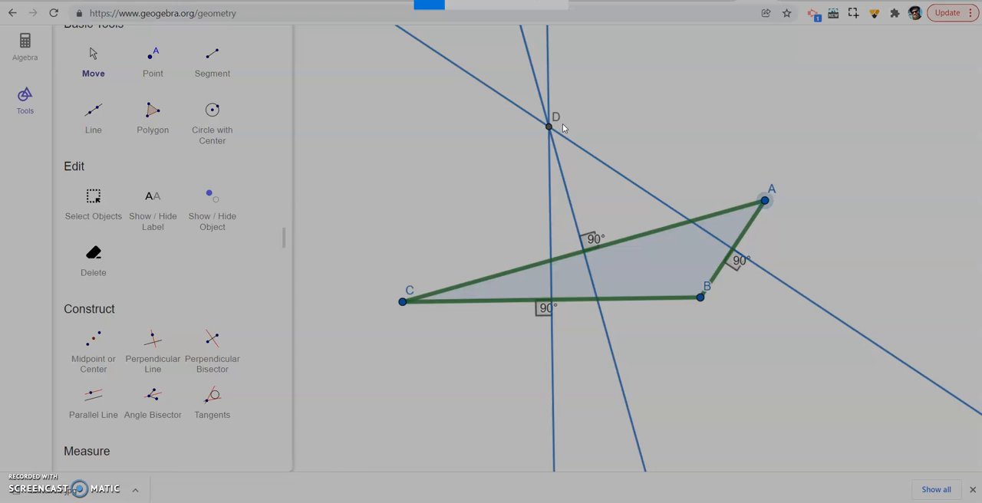
{"action": "left_click_drag", "start_coordinate": [333, 66], "coordinate": [815, 398]}
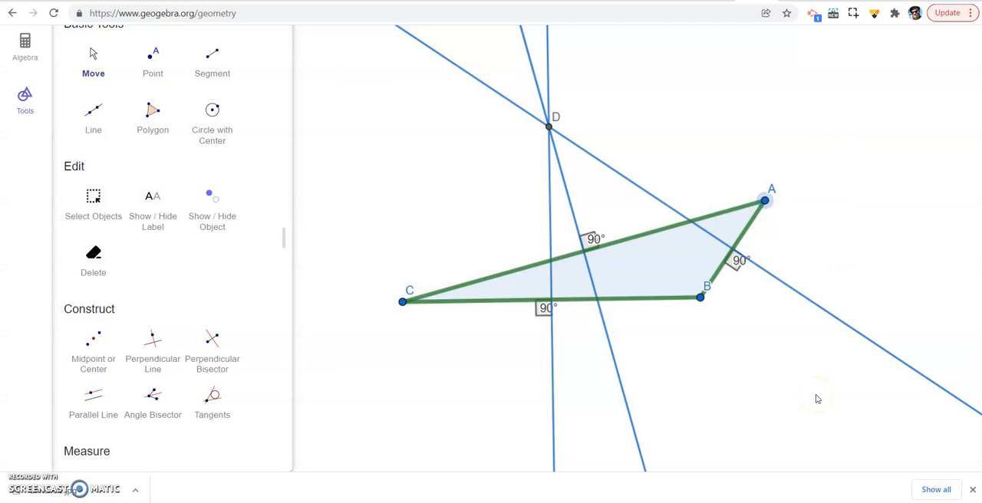